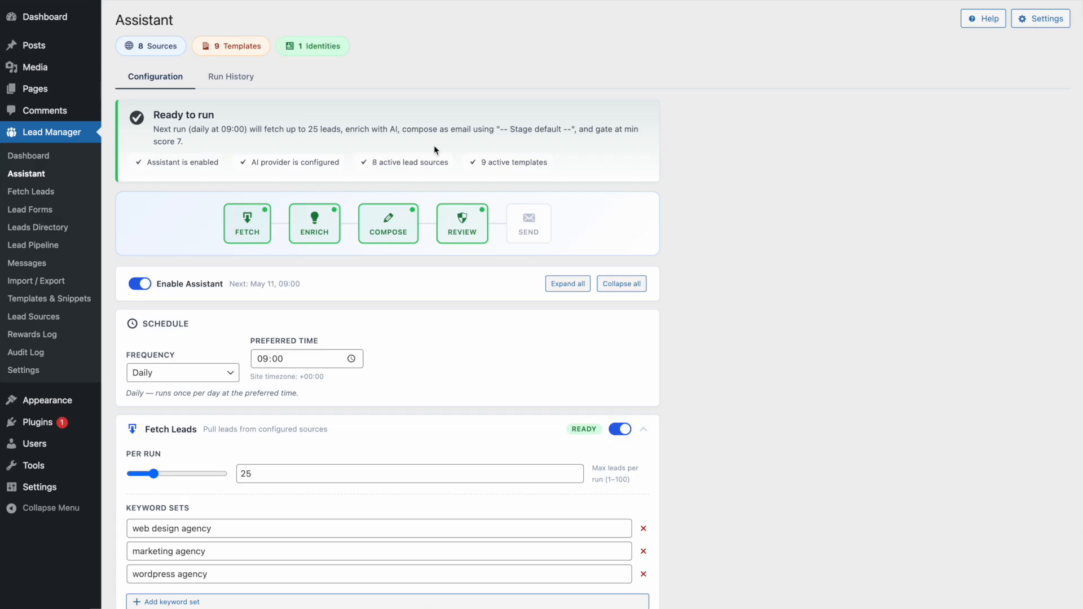
# - Review the Assistant configuration, from the schedule and frequency options through the fetch, enrich, compose, review and send stages
pyautogui.scroll(-1, 546, 110)
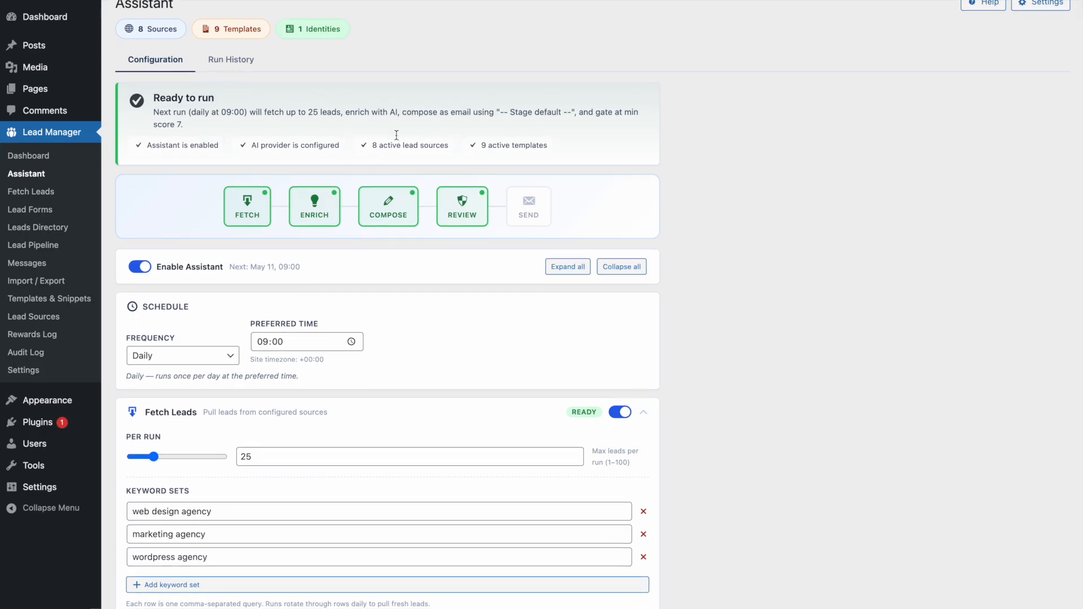
pyautogui.scroll(-3, 403, 100)
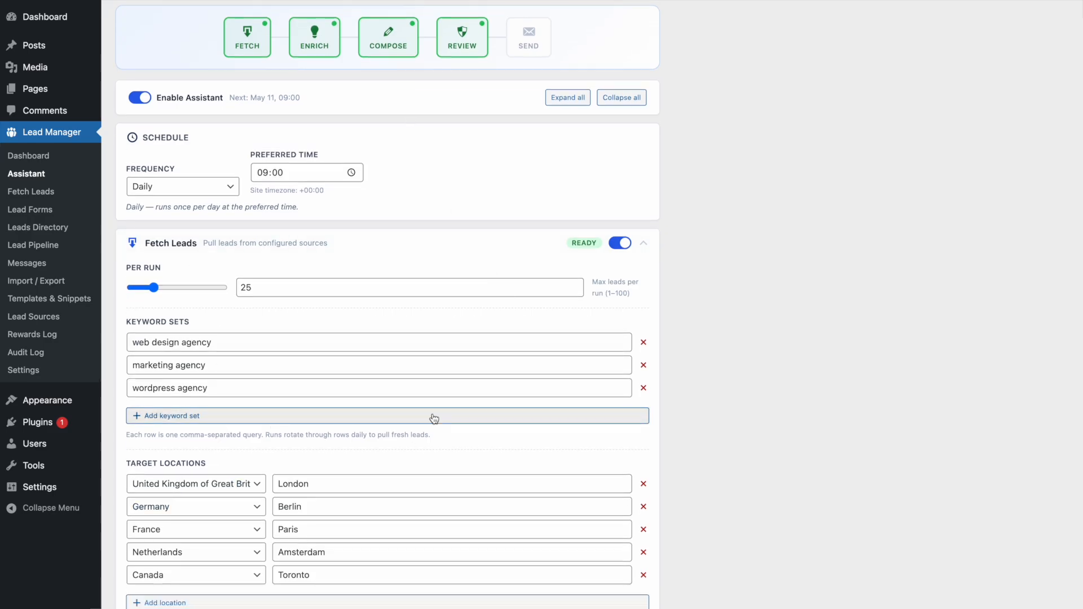
pyautogui.scroll(-1, 432, 418)
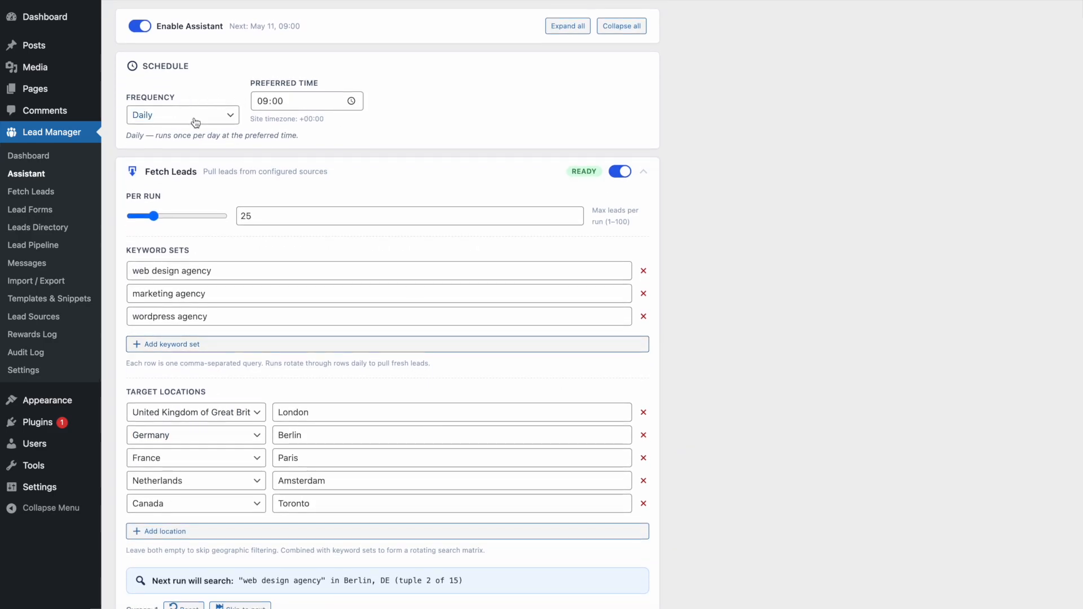
pyautogui.click(194, 118)
pyautogui.click(195, 118)
pyautogui.scroll(-7, 380, 138)
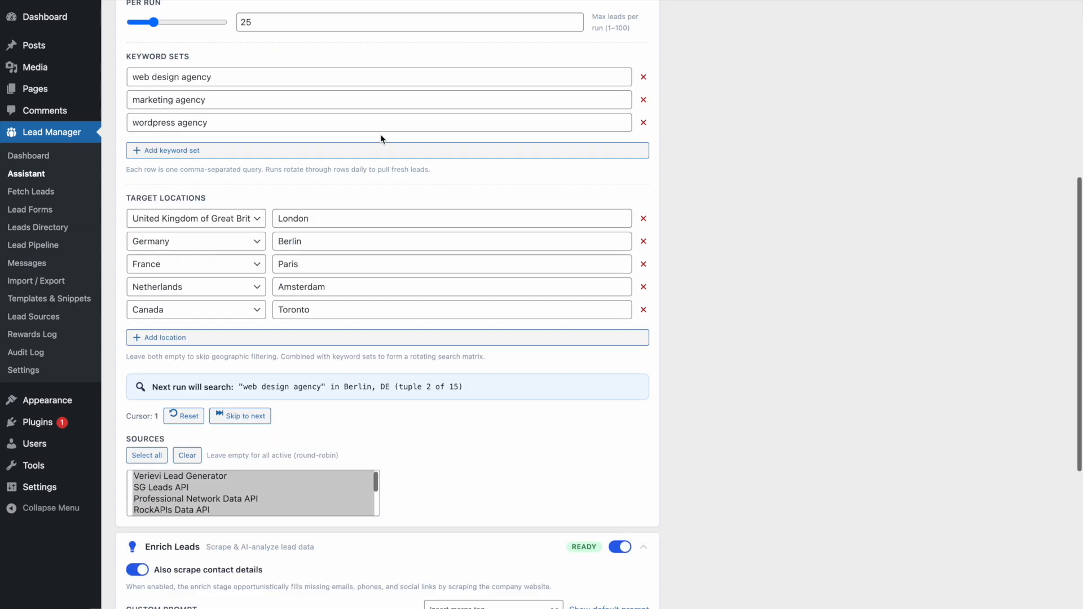
pyautogui.scroll(-2, 455, 277)
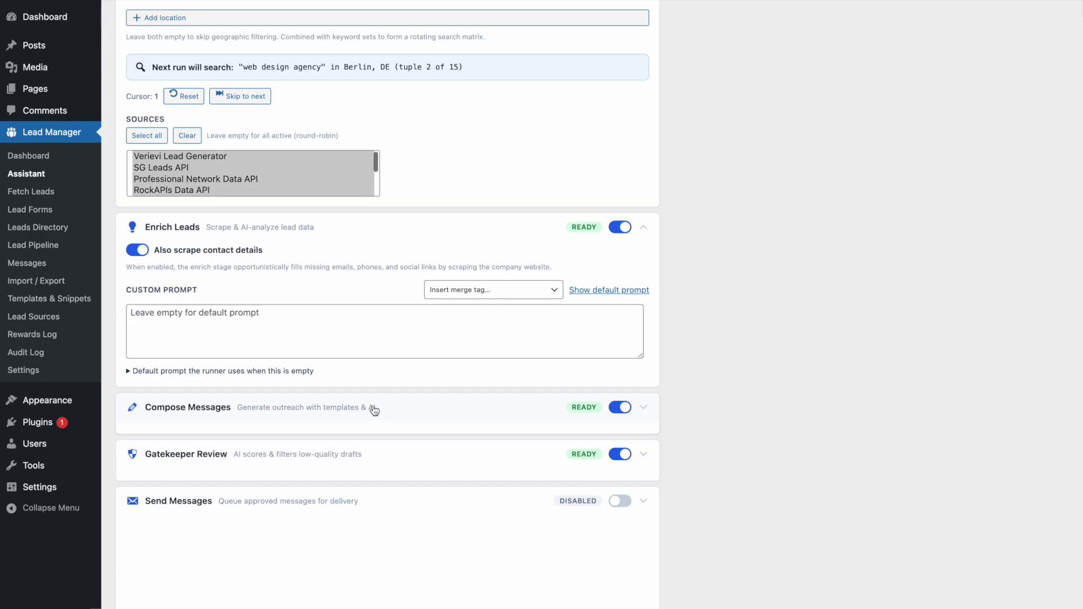
pyautogui.scroll(-2, 429, 417)
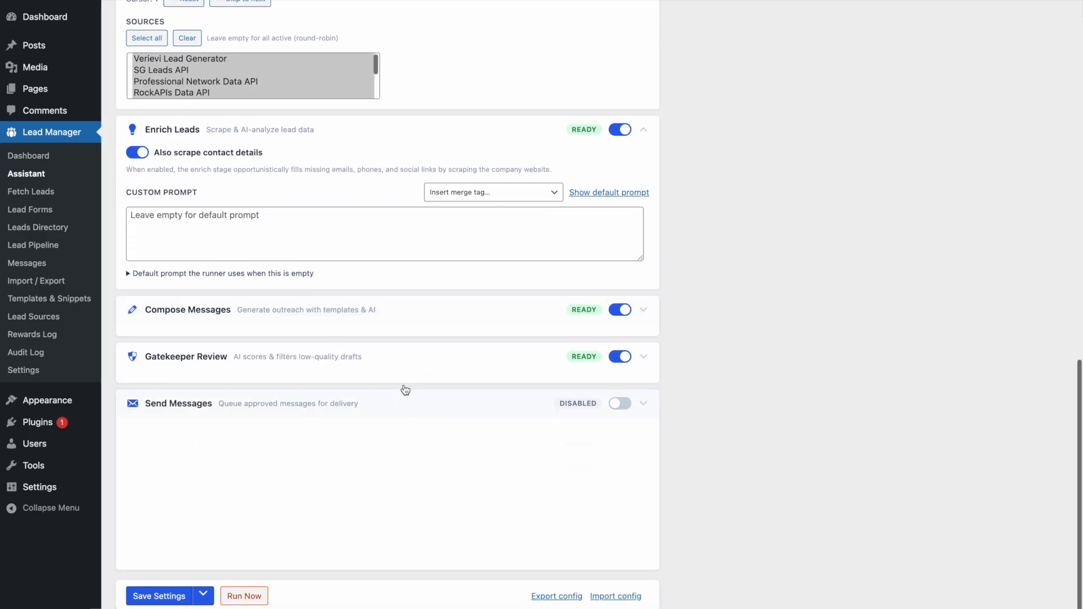
# - Inspect the completed manual run #1 in the Assistant's run history
pyautogui.scroll(15, 436, 195)
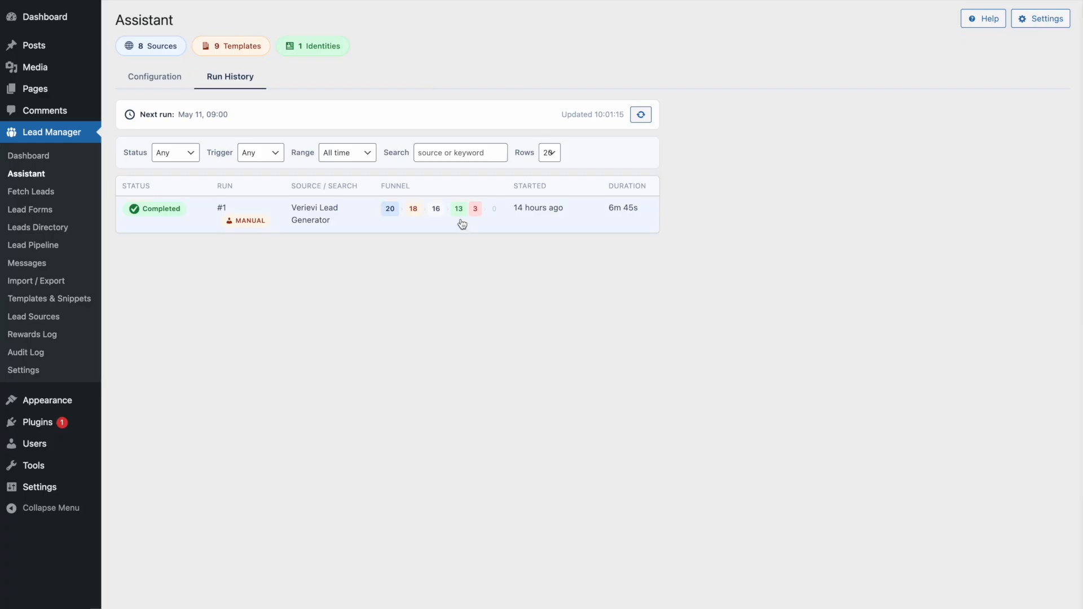
pyautogui.click(540, 212)
pyautogui.click(527, 375)
# - Go to Fetch Leads and set the search keywords to Marketing Agency
pyautogui.click(31, 191)
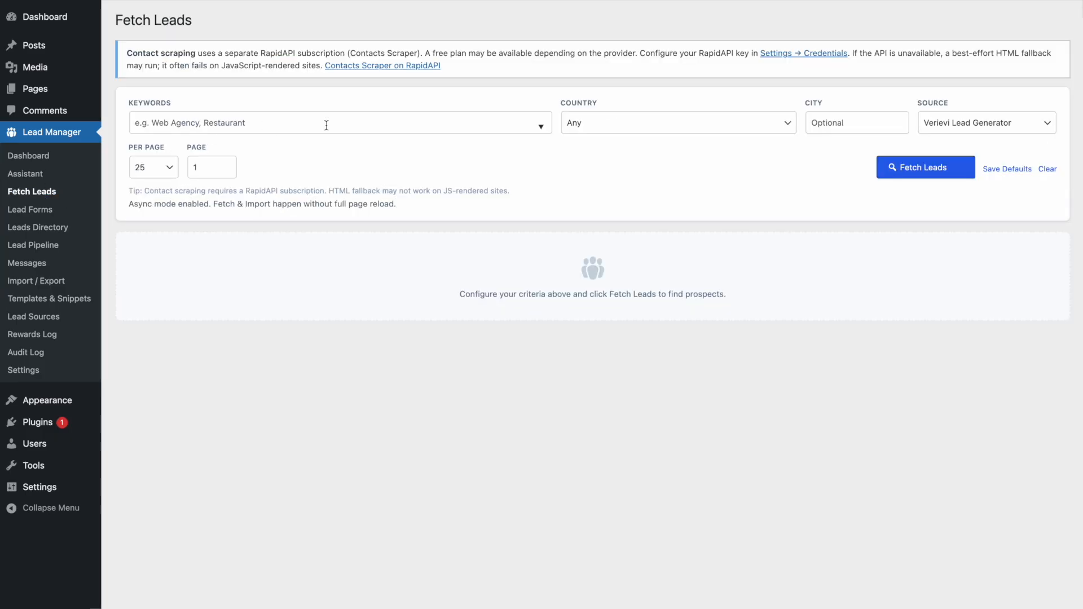
pyautogui.click(331, 124)
pyautogui.write('marketing')
pyautogui.click(270, 156)
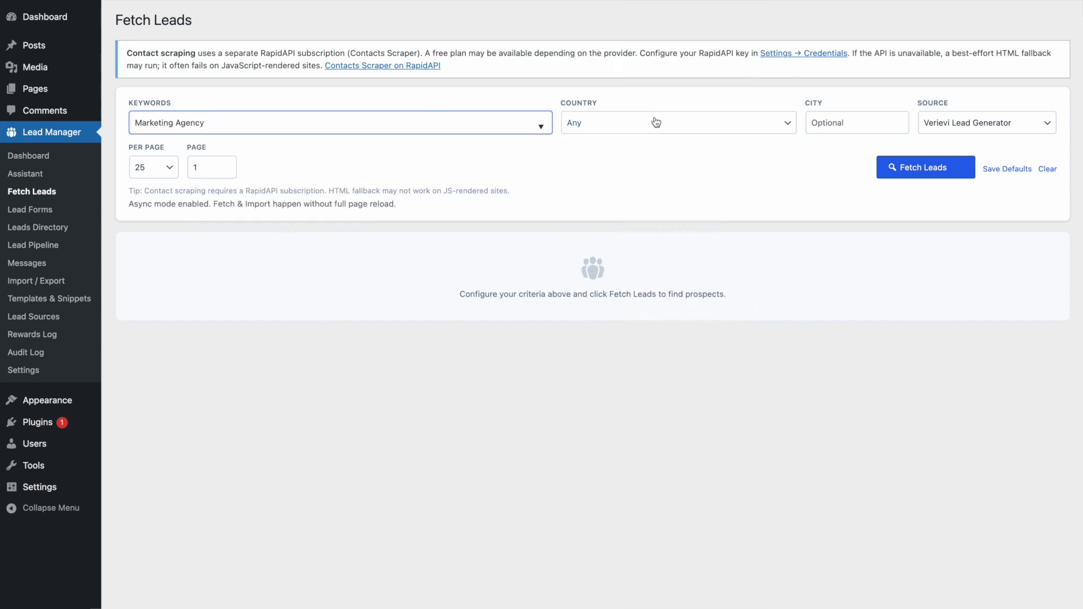
# - Set the lead search country to United Kingdom of Great Britain and Northern Ireland and the city to London
pyautogui.click(656, 122)
pyautogui.scroll(-20, 654, 124)
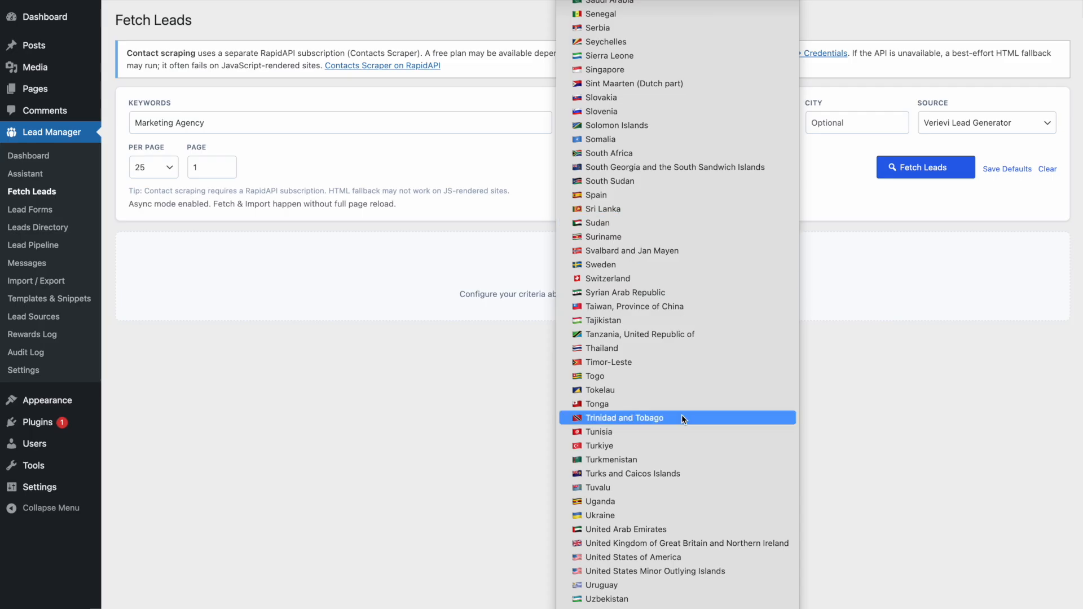
pyautogui.click(685, 542)
pyautogui.click(864, 124)
pyautogui.click(866, 199)
# - Choose SG Leads API as the source and fetch the leads
pyautogui.click(999, 122)
pyautogui.click(982, 137)
pyautogui.click(926, 169)
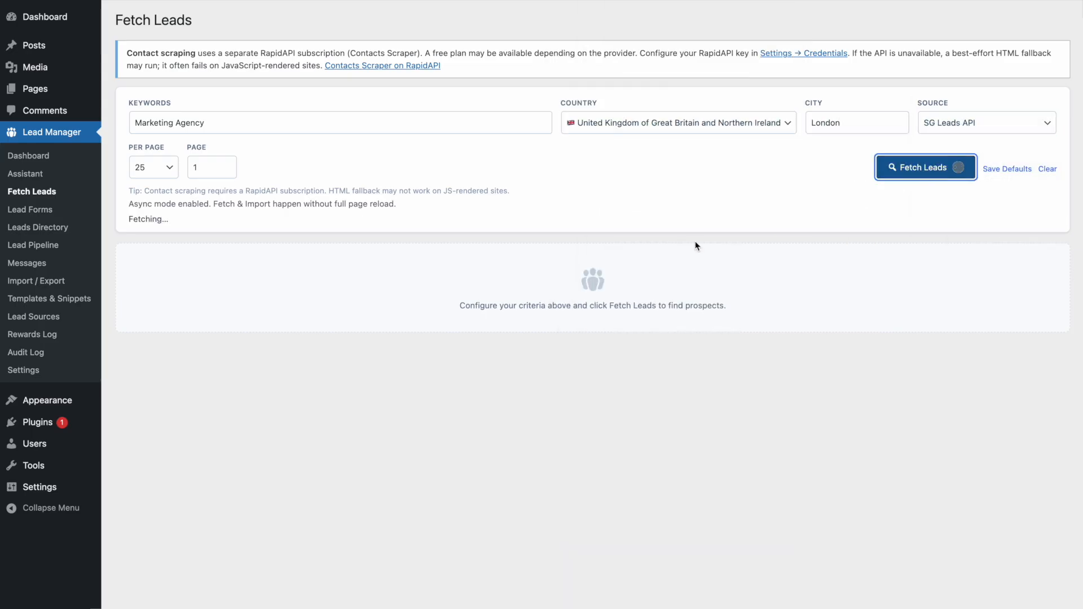
# - Scrape contacts for Make Agency and The Good Marketer individually, and run the scrape for all eligible leads
pyautogui.click(1017, 306)
pyautogui.click(1017, 347)
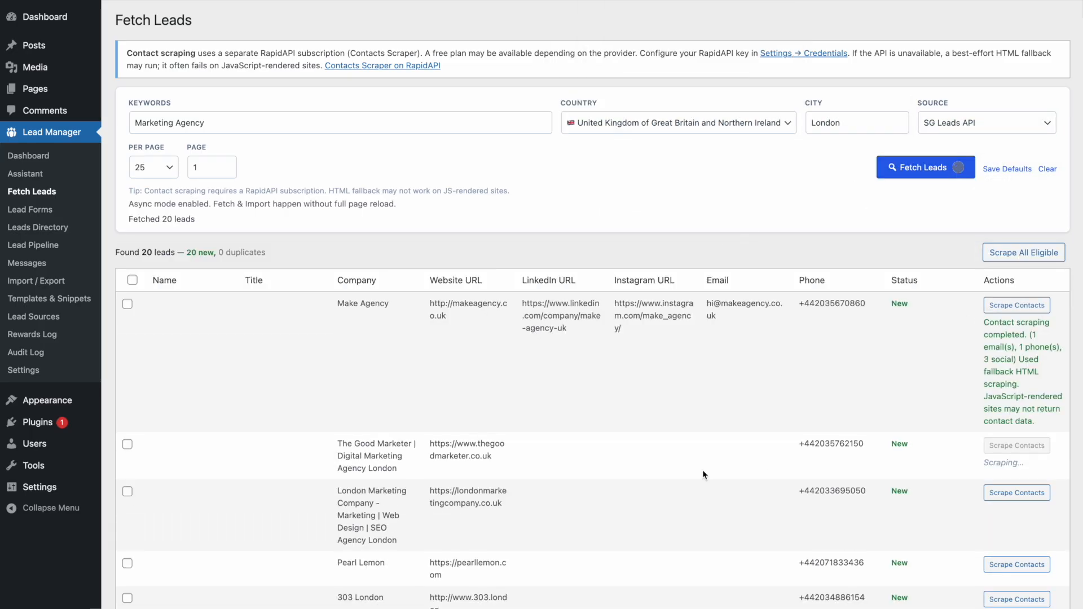
pyautogui.scroll(-2, 772, 412)
pyautogui.click(1040, 254)
pyautogui.scroll(-5, 540, 319)
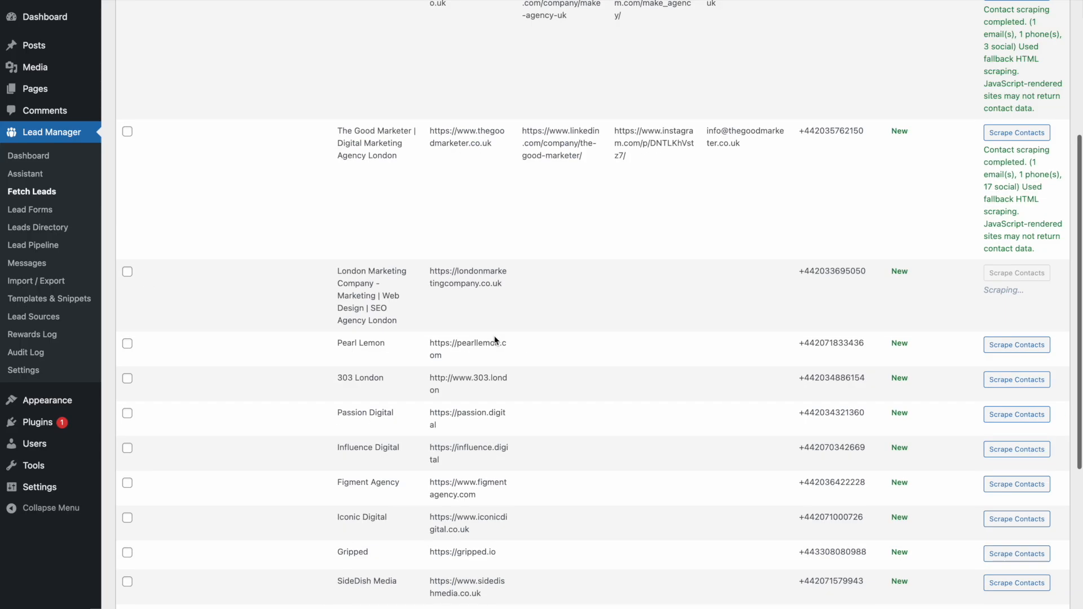
# - Select all the fetched leads and import them
pyautogui.scroll(7, 494, 336)
pyautogui.scroll(-20, 546, 429)
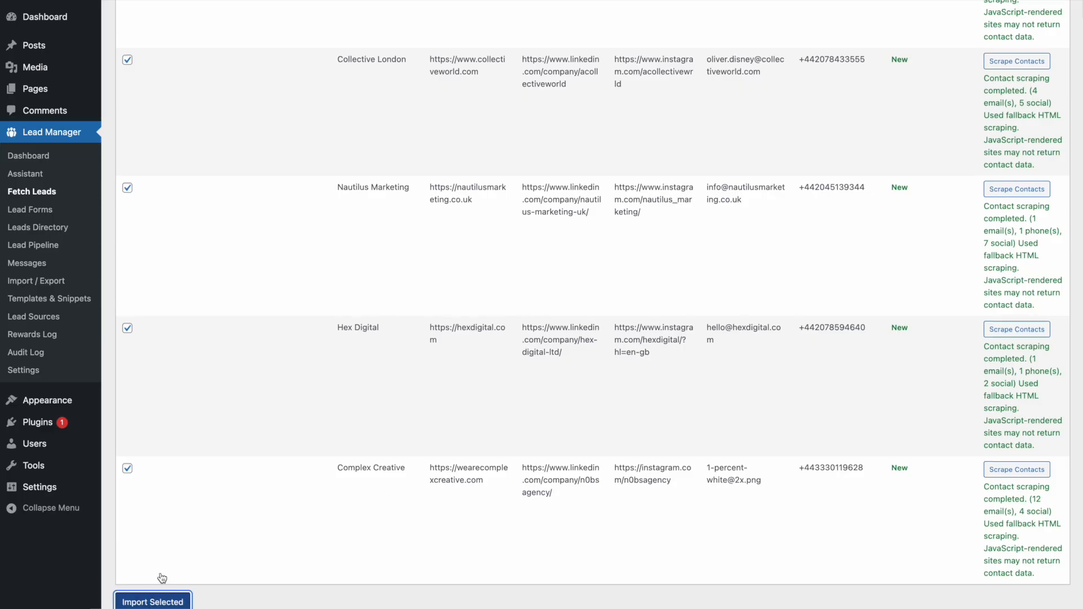
pyautogui.click(155, 600)
pyautogui.scroll(10, 407, 575)
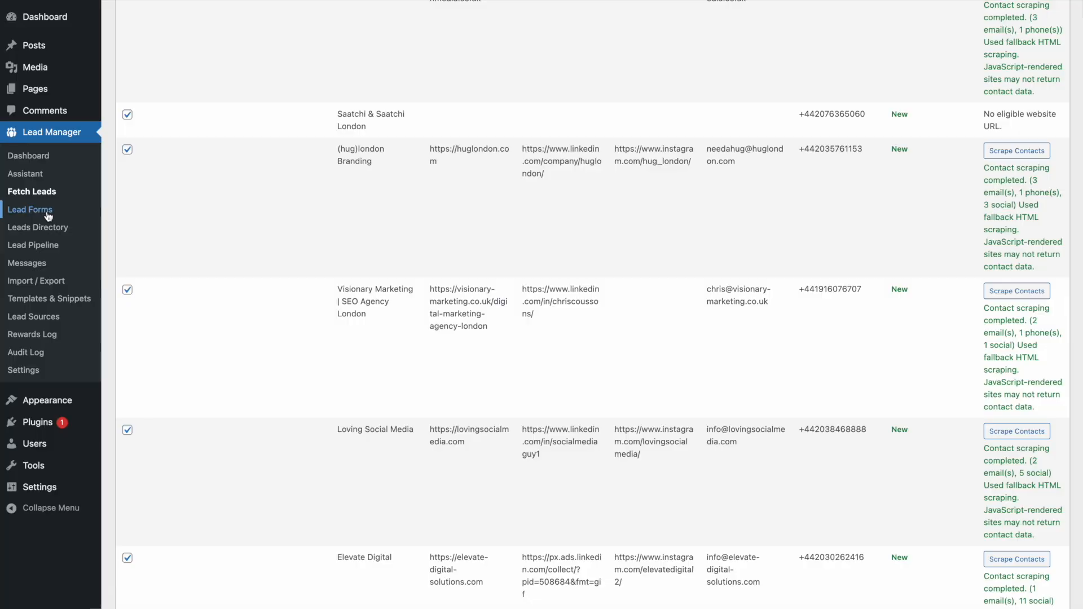
# - Open the Scratch & Win lead form and examine its display mode and trigger type options
pyautogui.click(33, 210)
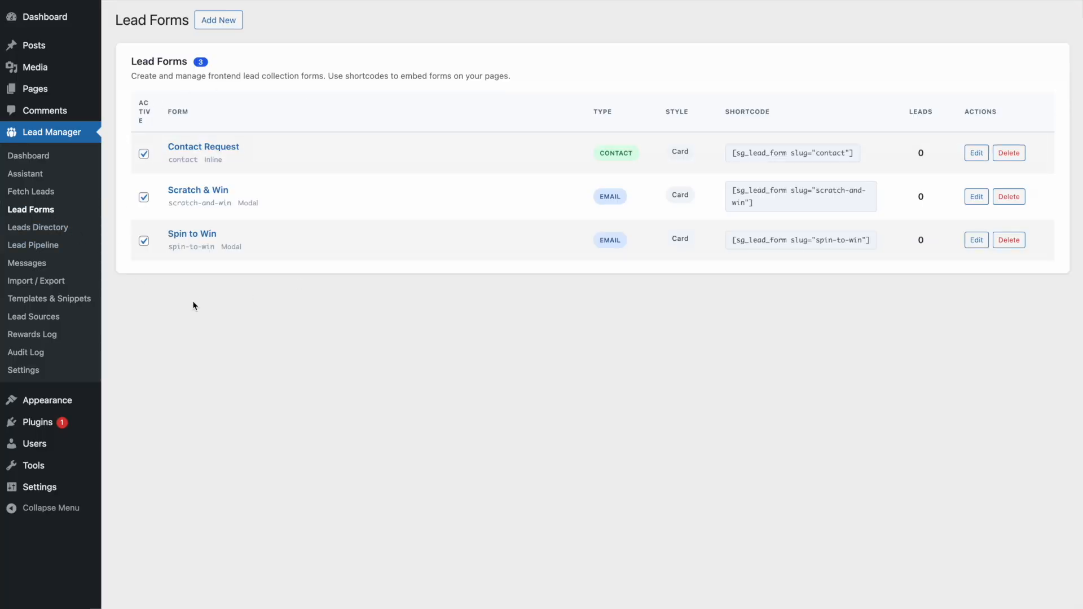
pyautogui.click(199, 194)
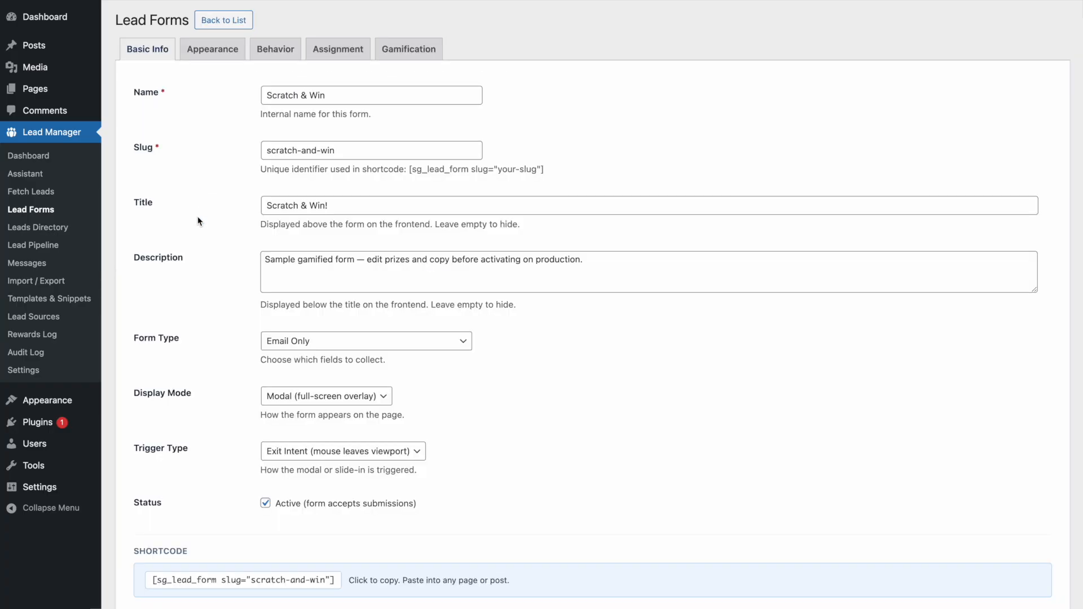
pyautogui.click(303, 395)
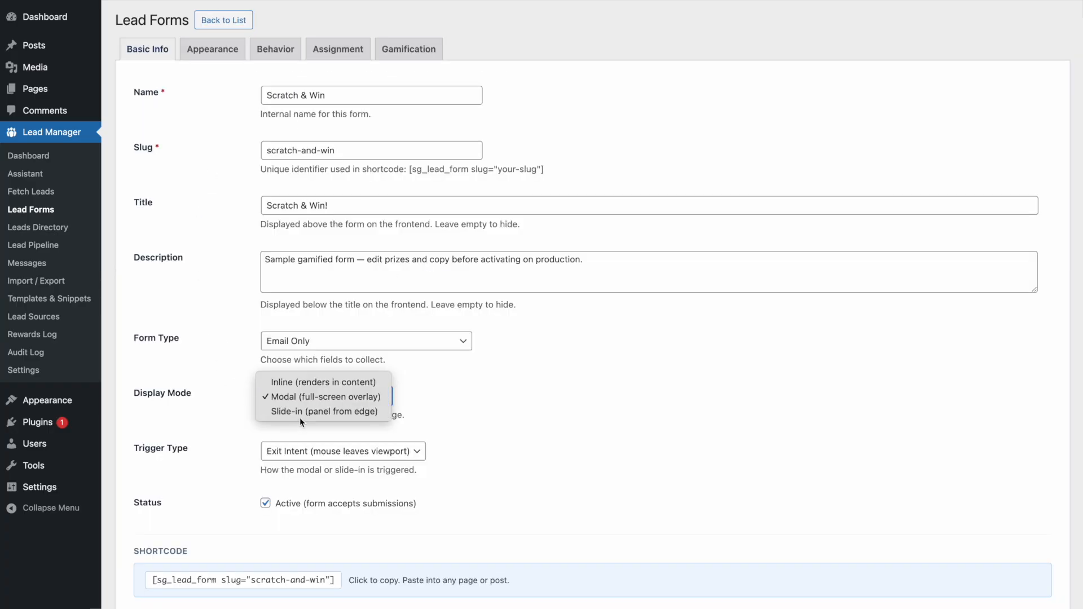
pyautogui.click(497, 380)
pyautogui.click(366, 445)
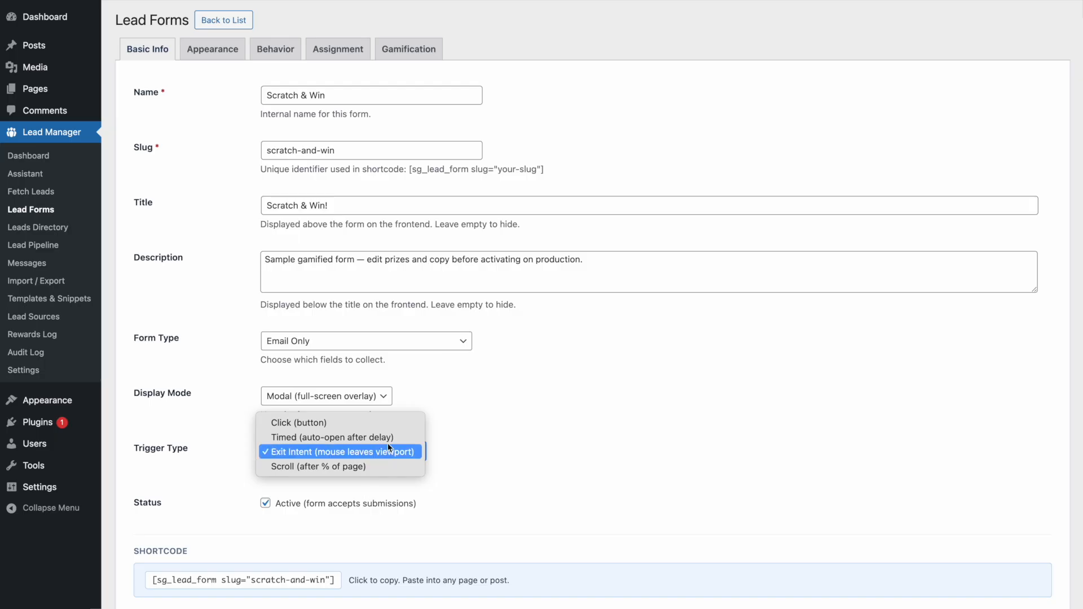
pyautogui.click(541, 446)
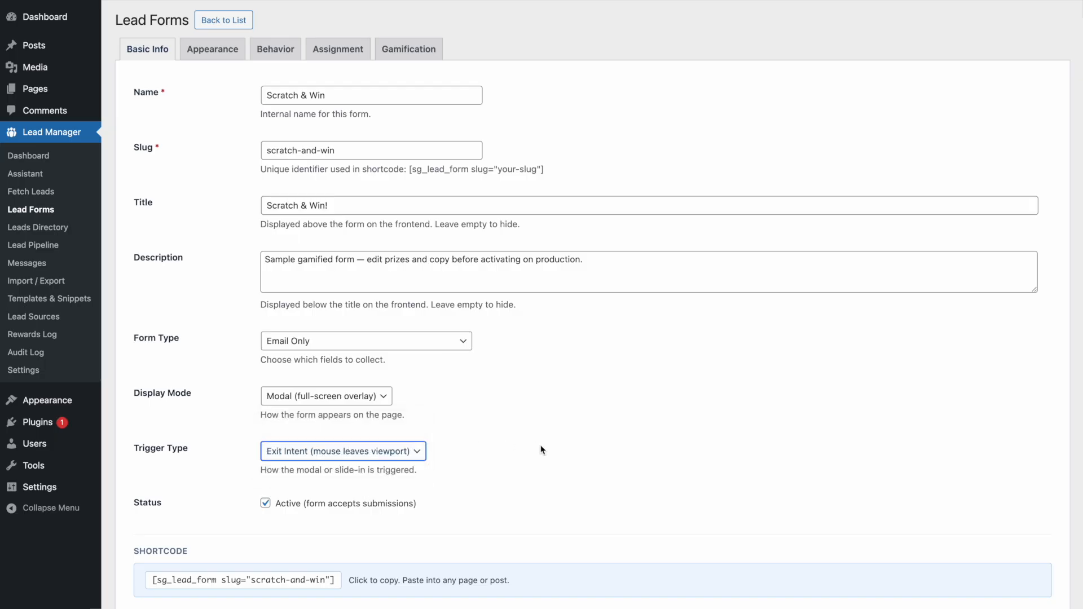
# - Review the Scratch & Win form's appearance, behavior, assignment and gamification settings
pyautogui.click(213, 52)
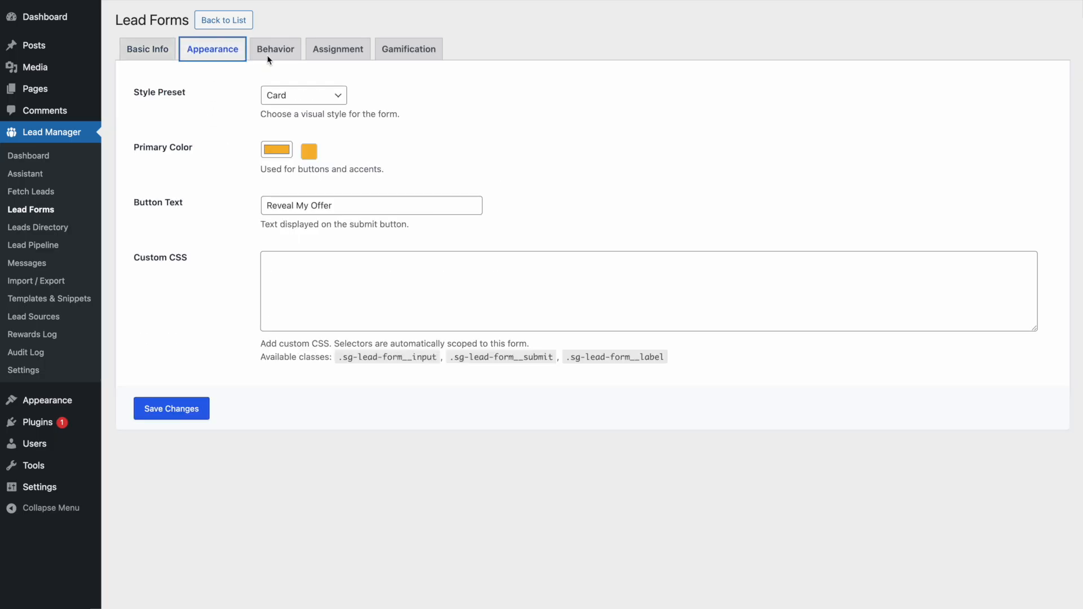
pyautogui.click(285, 56)
pyautogui.click(338, 52)
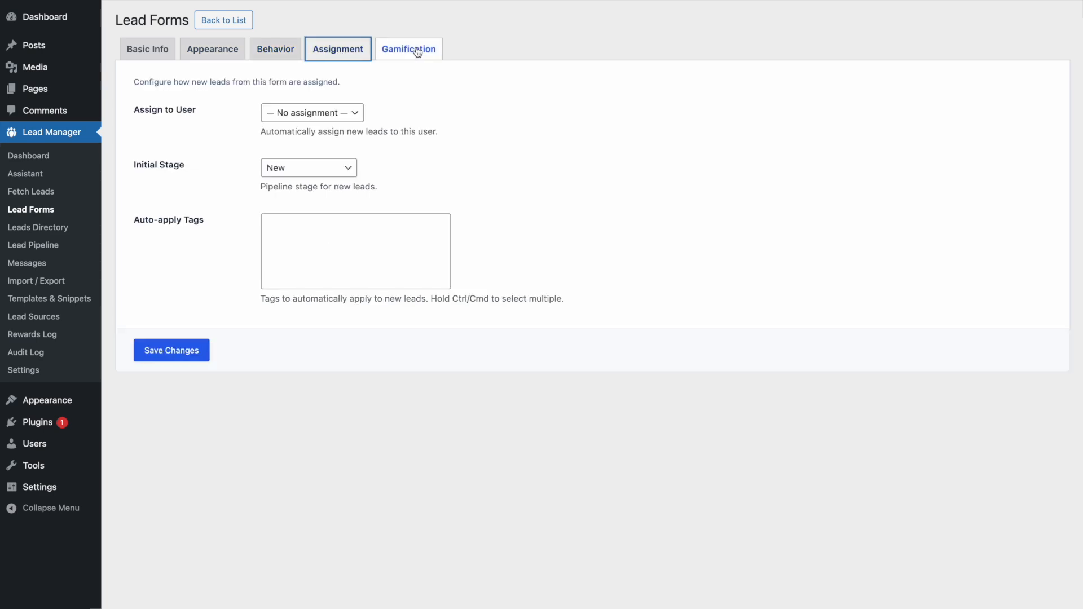
pyautogui.click(416, 52)
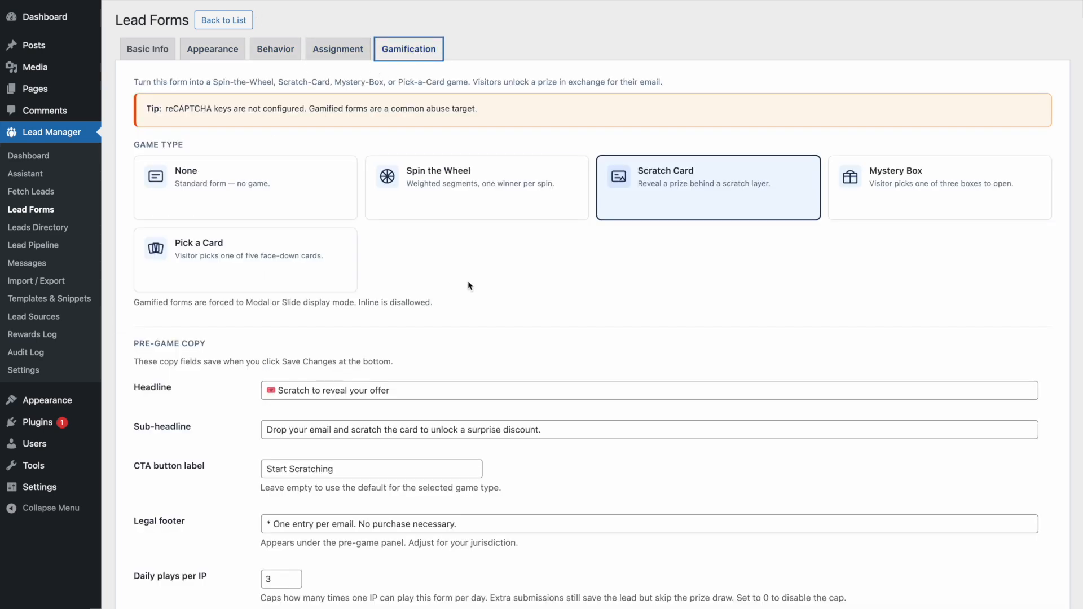
pyautogui.scroll(-10, 468, 280)
pyautogui.scroll(10, 469, 280)
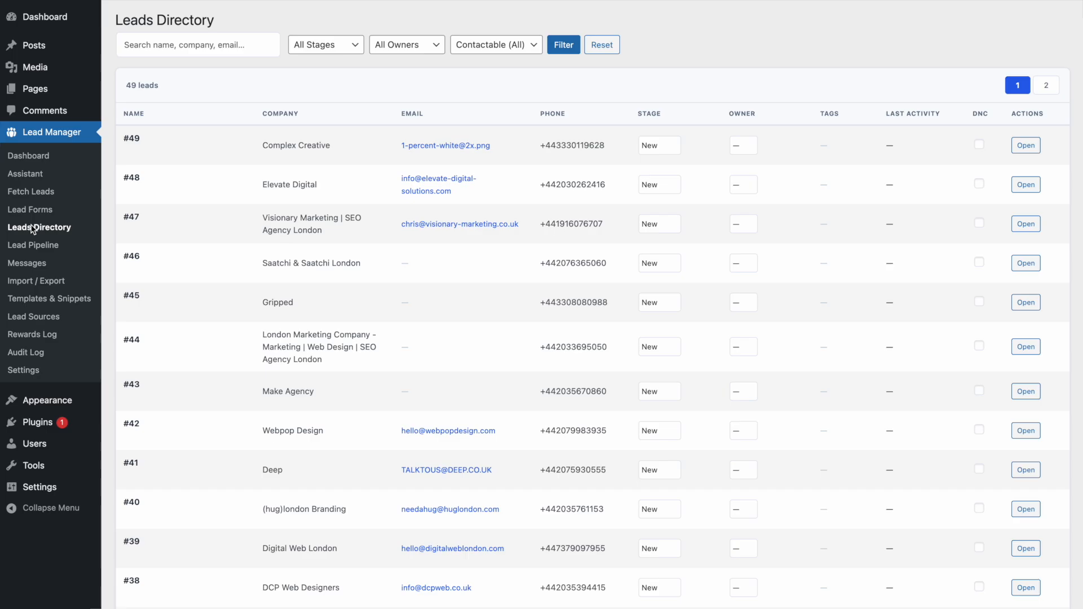
# - Browse the Leads Directory and search it for a lead by first name
pyautogui.scroll(-8, 312, 285)
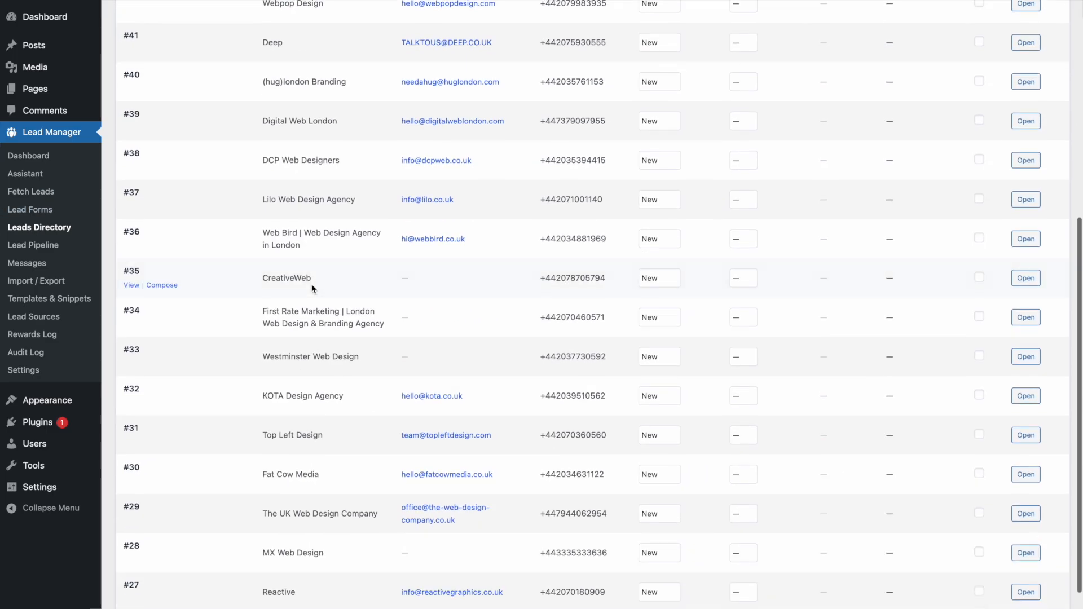
pyautogui.scroll(8, 311, 283)
pyautogui.click(218, 45)
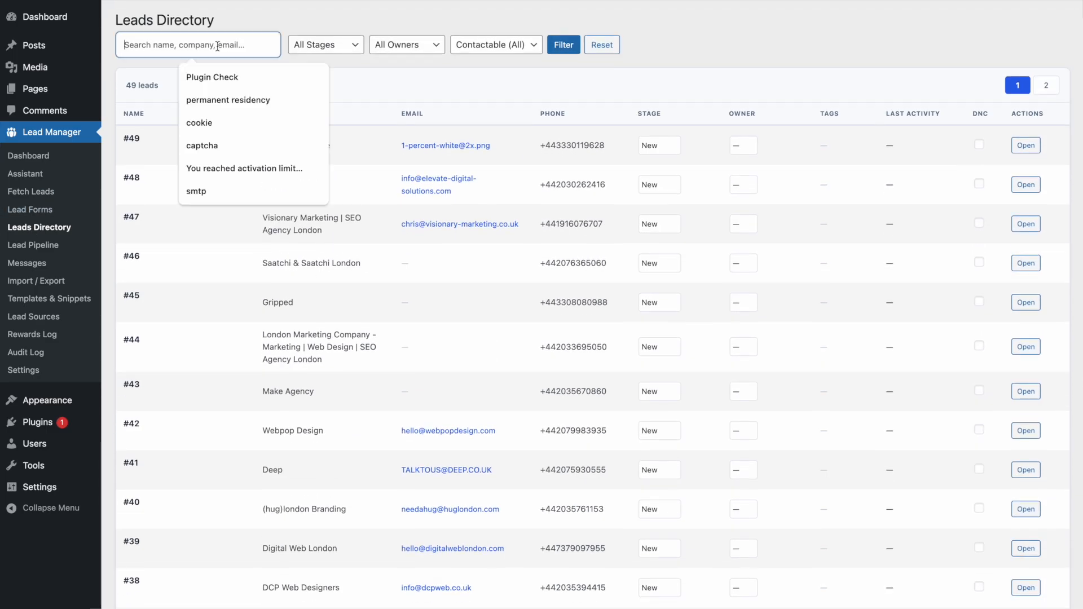
pyautogui.write('ilyas')
pyautogui.press('Return')
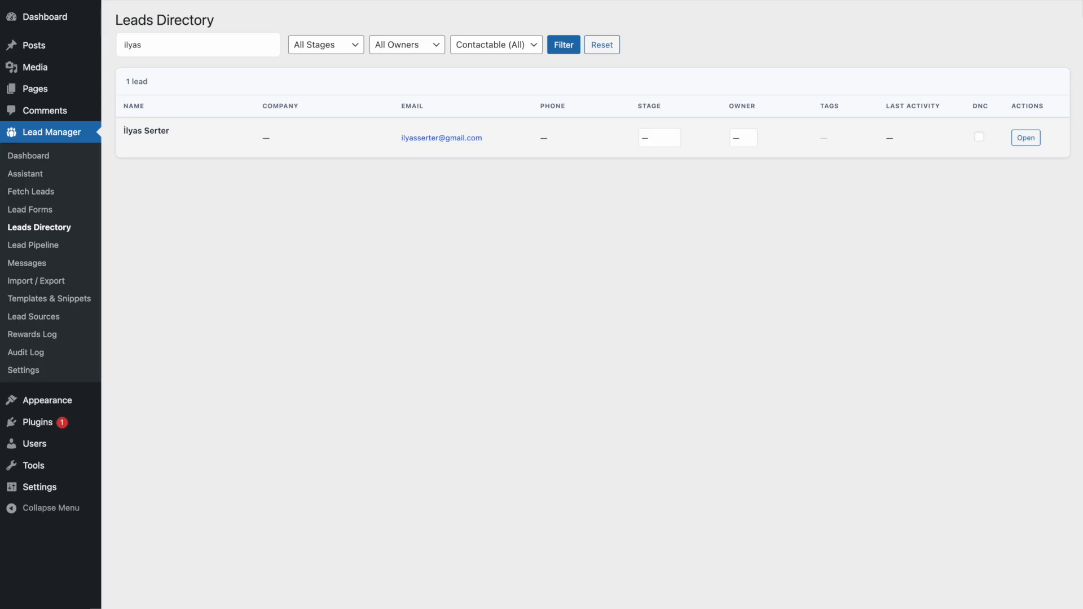
# - Set the found lead's stage to New and view its record
pyautogui.moveTo(152, 143)
pyautogui.click(657, 137)
pyautogui.click(654, 149)
pyautogui.click(134, 144)
# - Return to the full Leads Directory and review the Elevate Digital lead's details
pyautogui.click(44, 228)
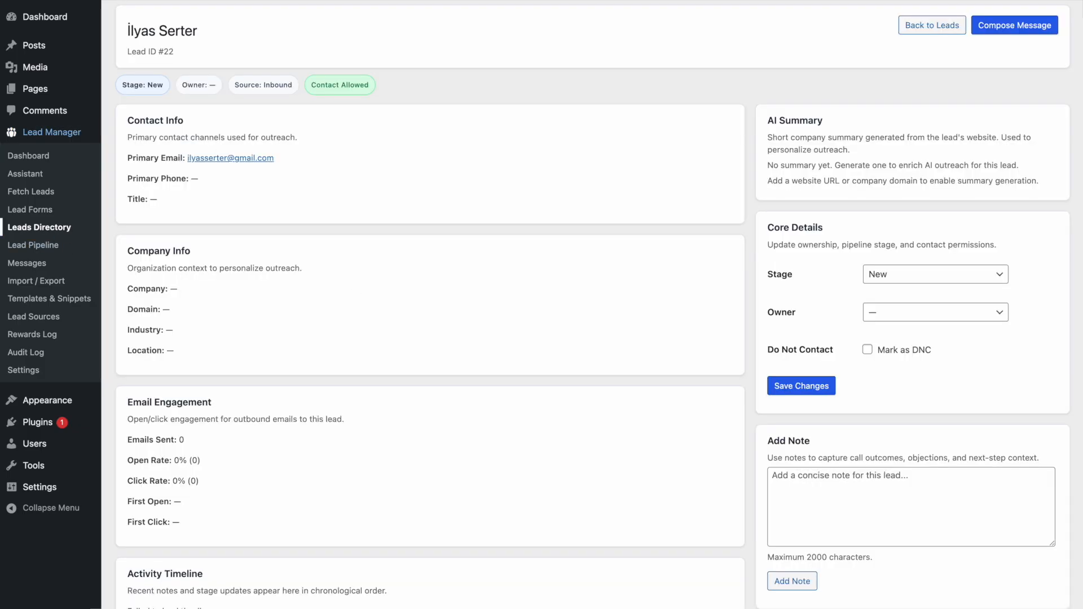
pyautogui.click(136, 231)
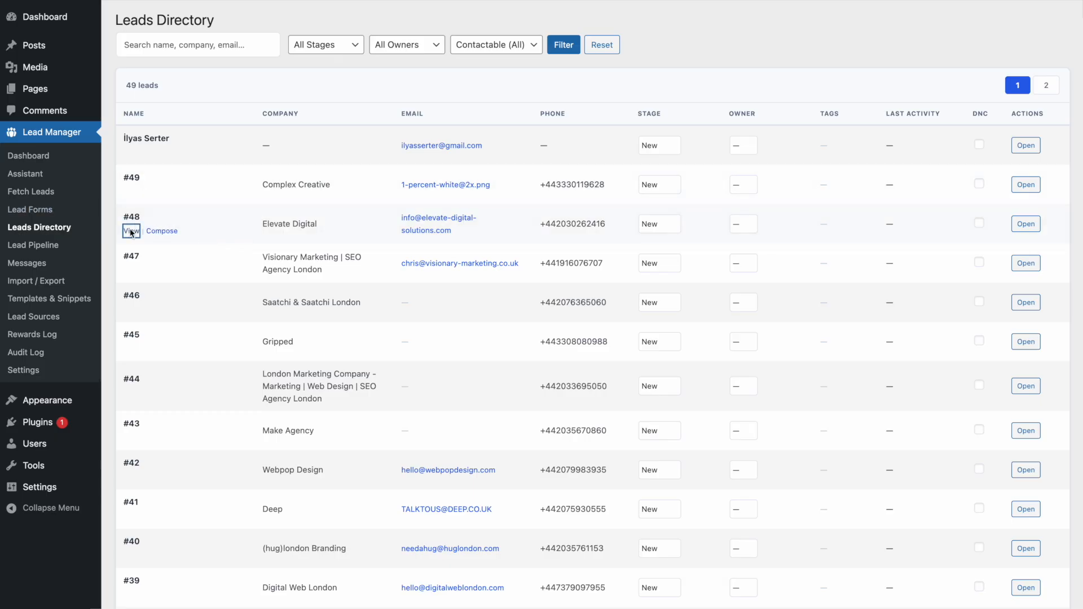
pyautogui.scroll(-3, 508, 308)
pyautogui.scroll(5, 508, 308)
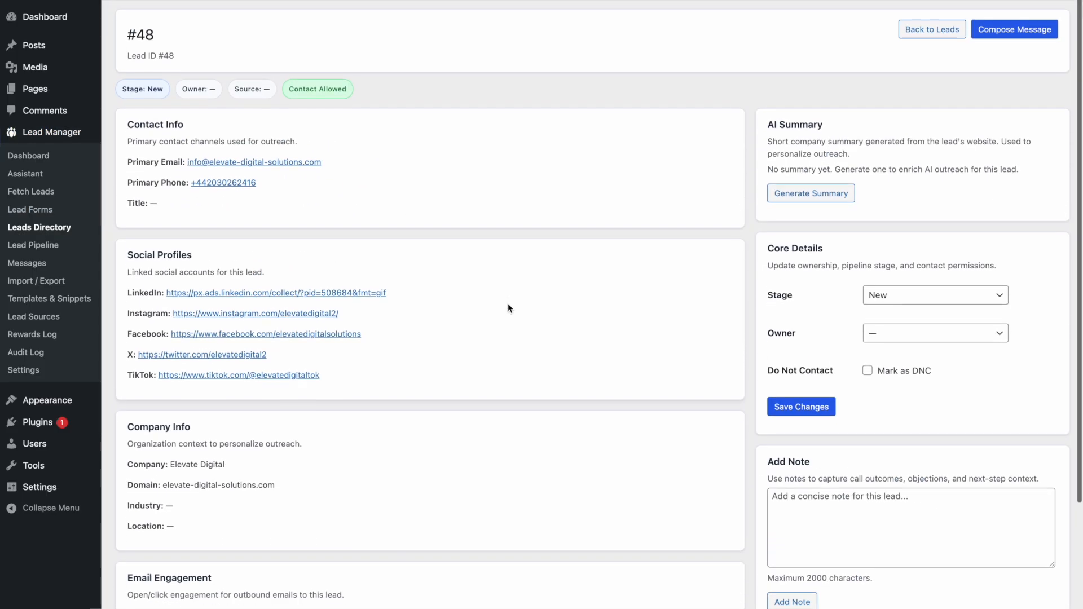
# - In the Lead Pipeline, move the first lead card from the New stage to Reached
pyautogui.click(57, 245)
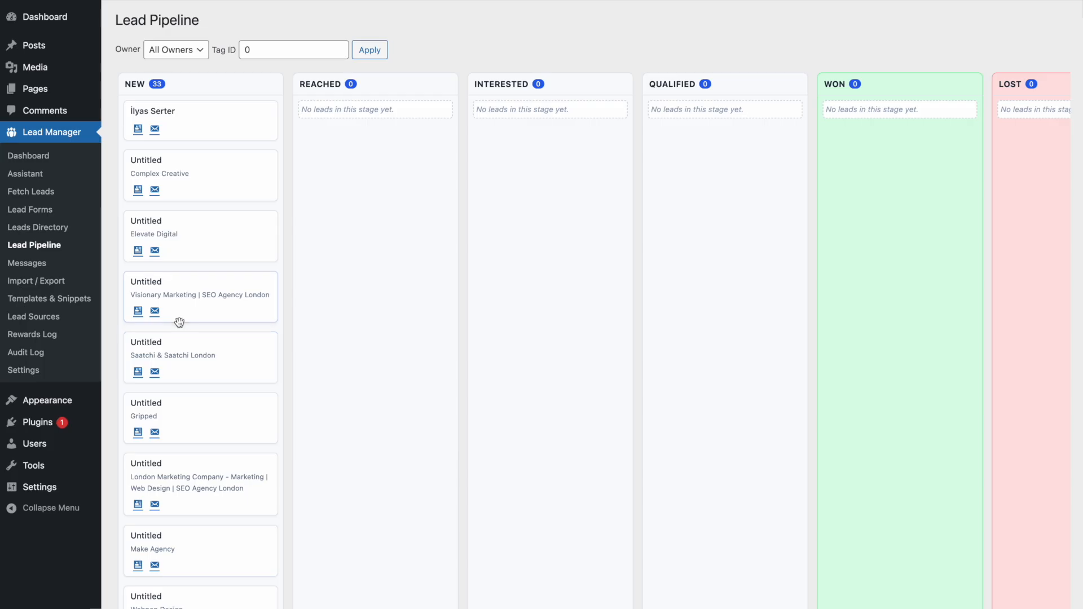
pyautogui.scroll(-10, 179, 322)
pyautogui.scroll(10, 181, 327)
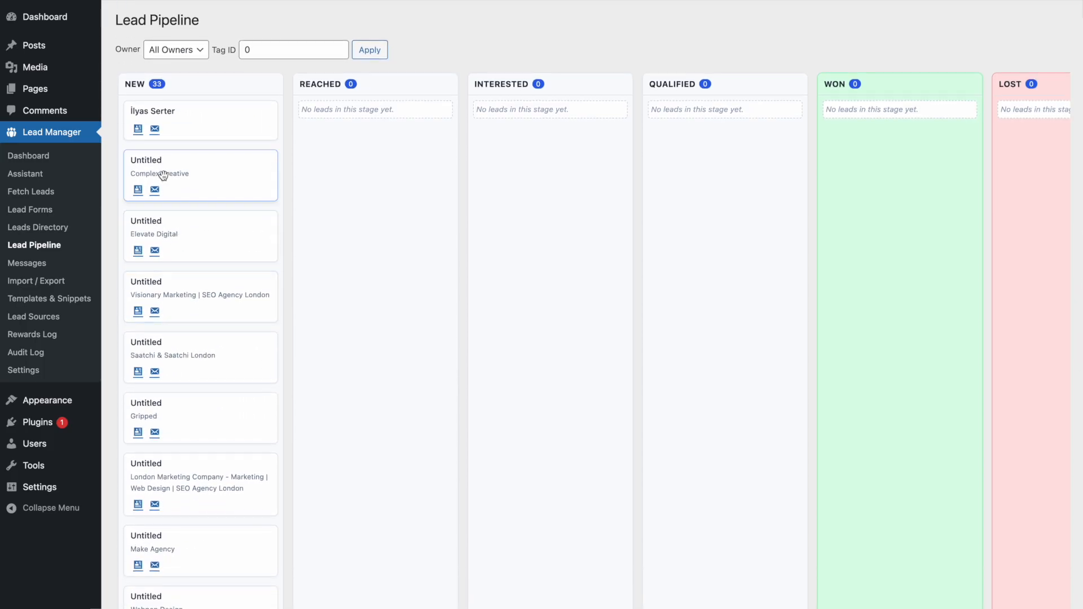
pyautogui.click(177, 124)
pyautogui.moveTo(177, 124); pyautogui.dragTo(347, 146)
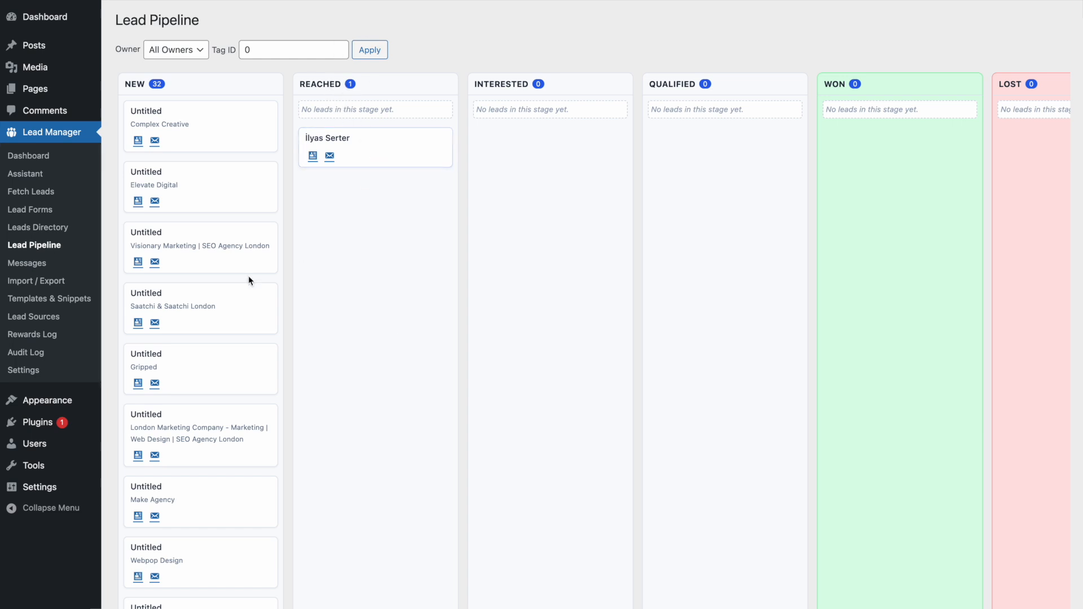
# - Leave the Lead Pipeline and review The Good Marketer lead's contact, social, company and email engagement details
pyautogui.click(46, 270)
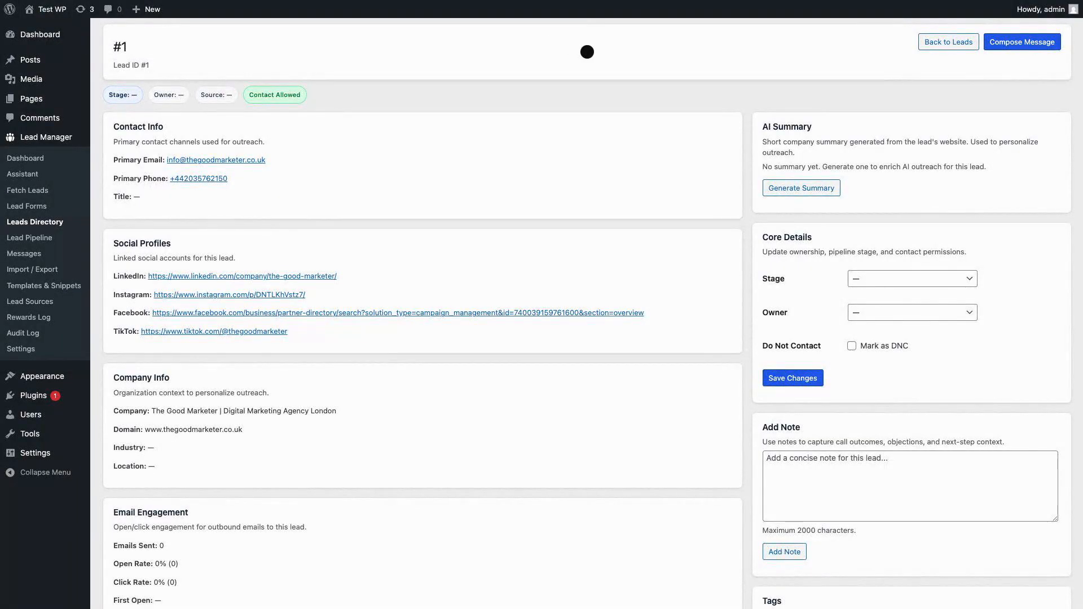
pyautogui.scroll(-2, 587, 52)
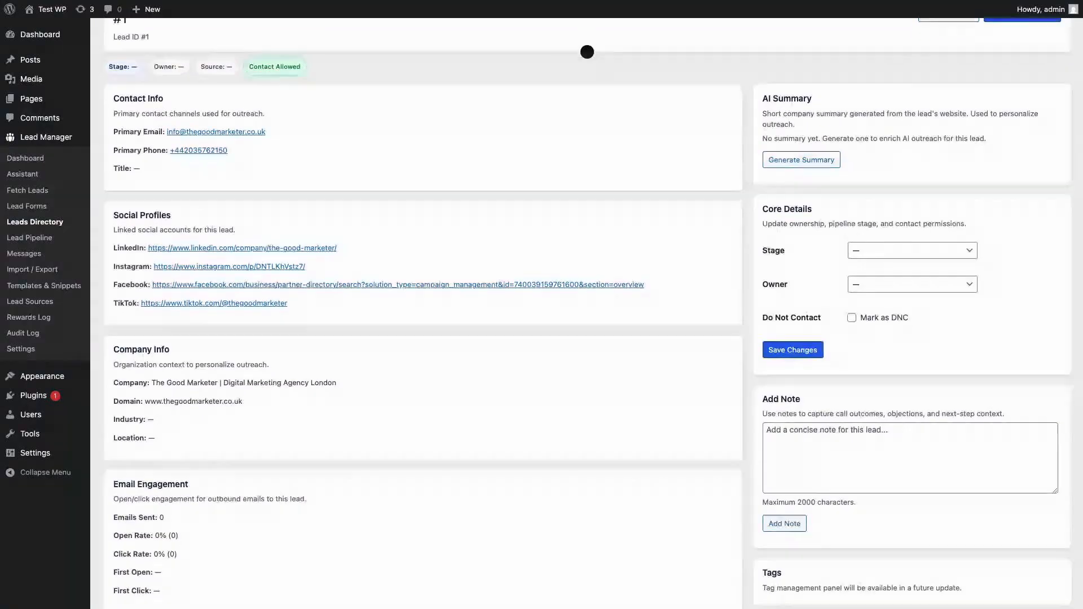
pyautogui.scroll(-3, 587, 52)
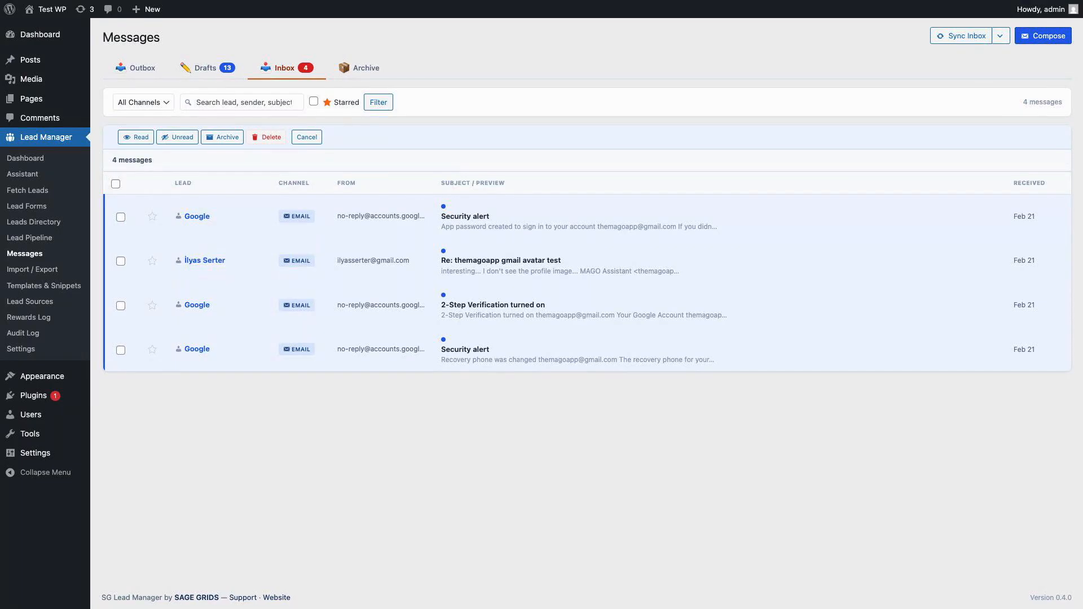
# - View the archived messages, and look over the template creation form and the existing templates in Templates & Snippets
pyautogui.click(359, 68)
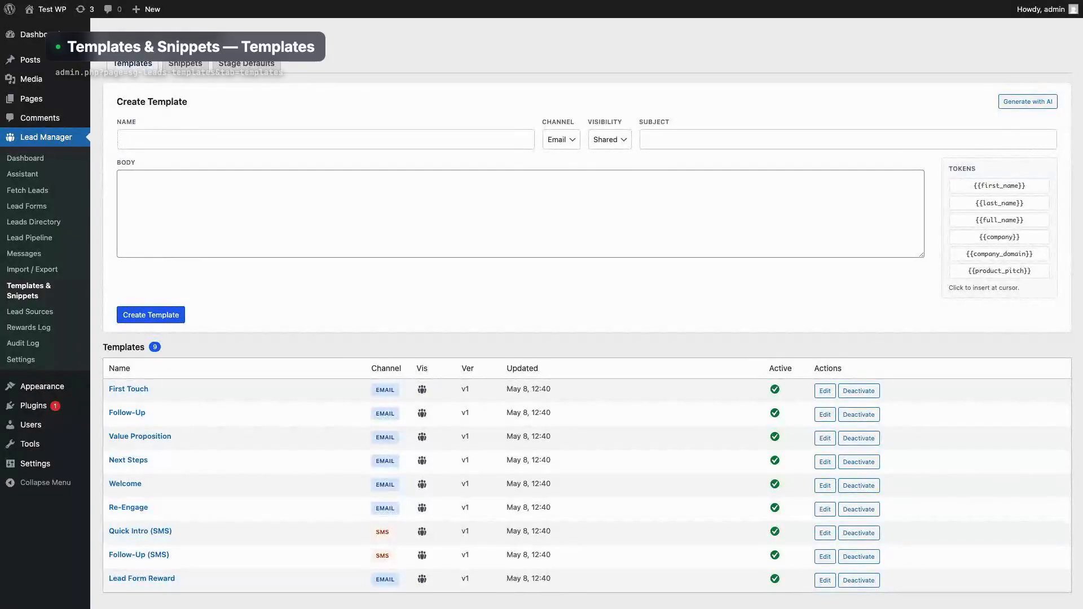
pyautogui.scroll(-1, 587, 316)
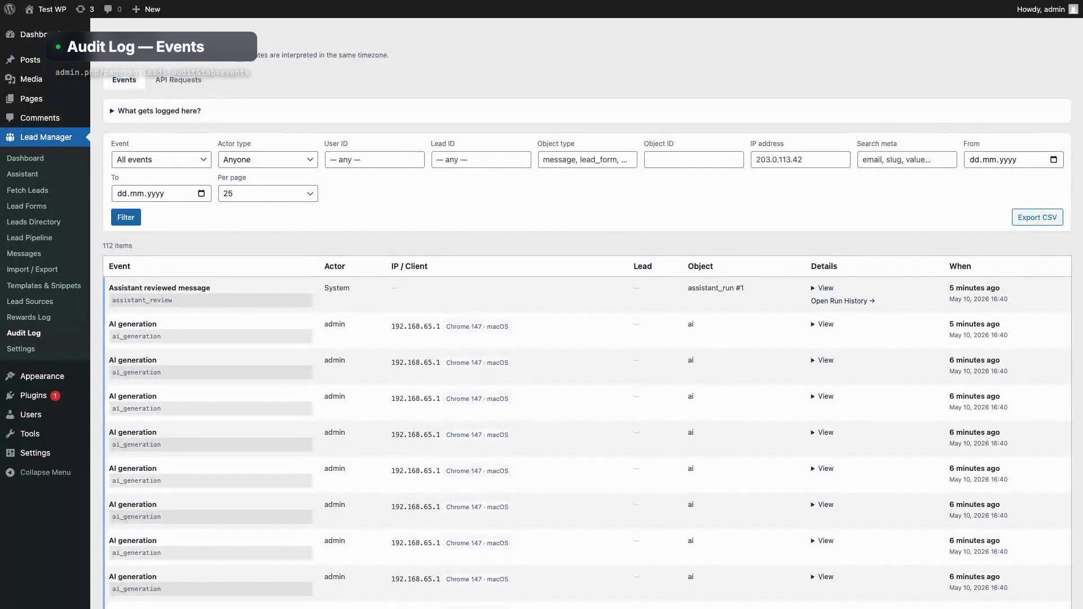
# - Review the Audit Log's event filters and browse its list of logged events
pyautogui.scroll(-3, 587, 313)
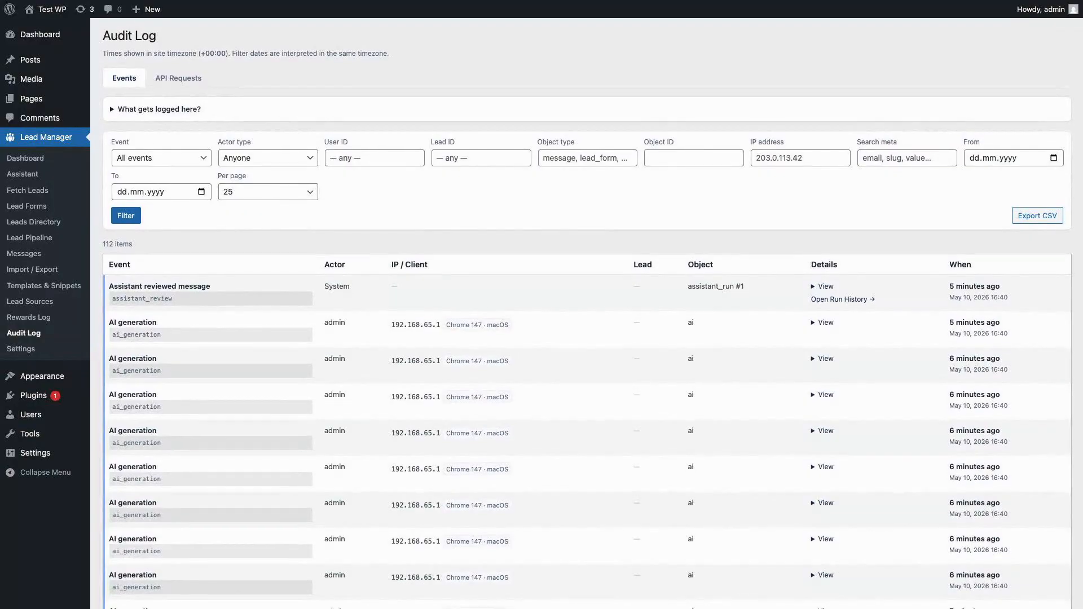
pyautogui.scroll(-5, 587, 313)
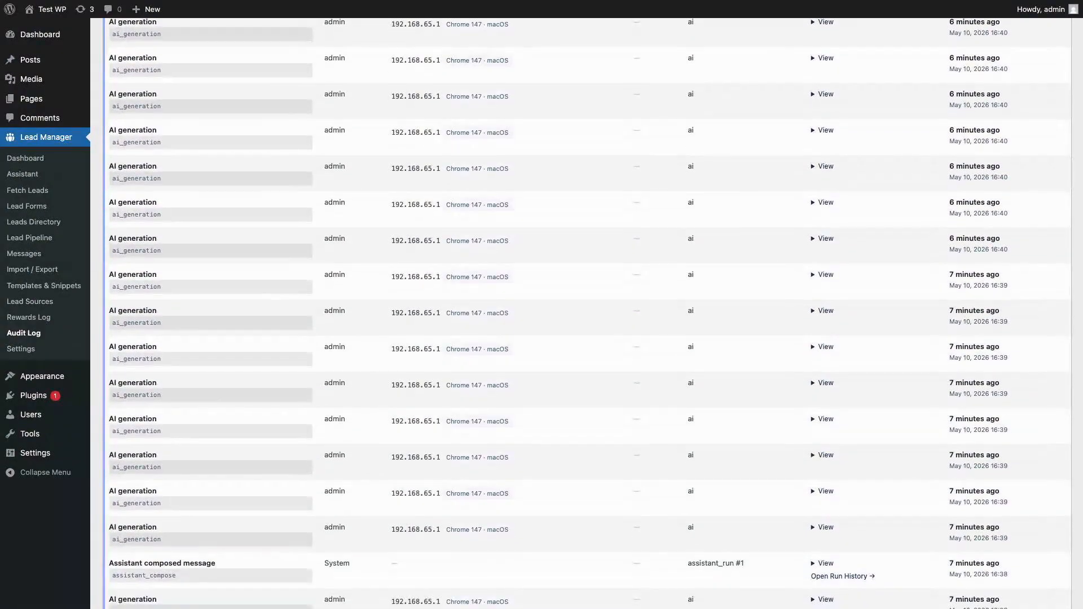
pyautogui.scroll(-3, 590, 313)
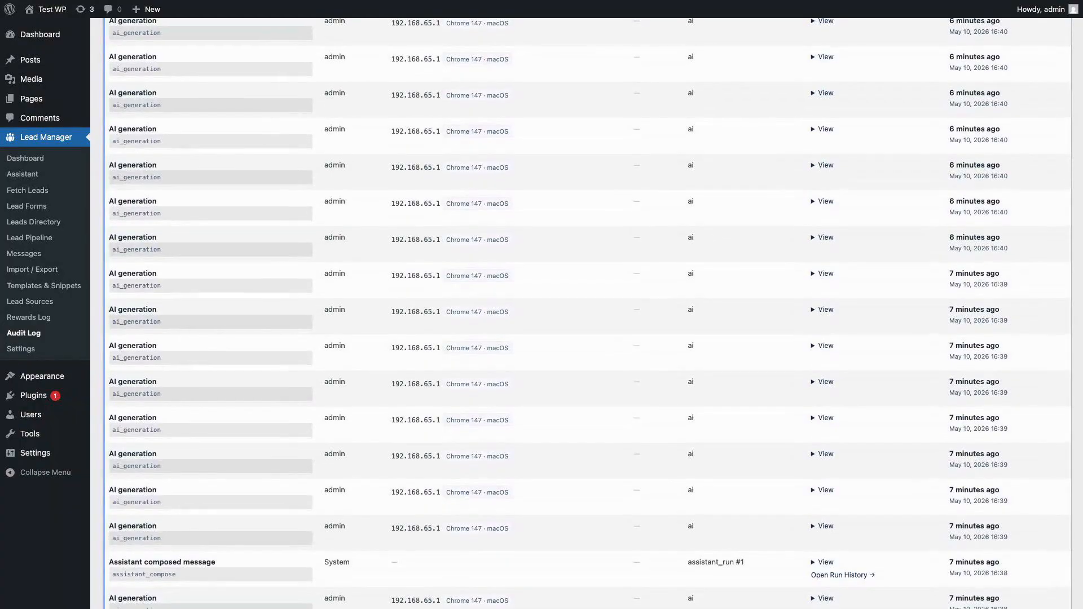
pyautogui.scroll(-4, 589, 313)
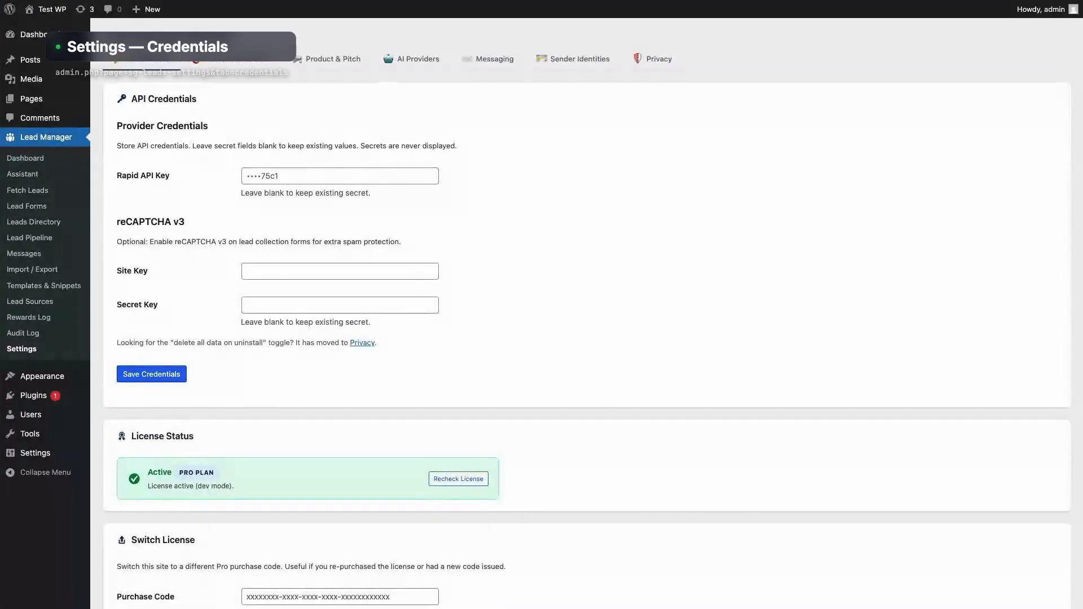
# - Review the Lead Manager credentials settings, including provider credentials, license status, license switching and provider connectivity tests
pyautogui.scroll(-3, 587, 314)
pyautogui.scroll(-5, 587, 314)
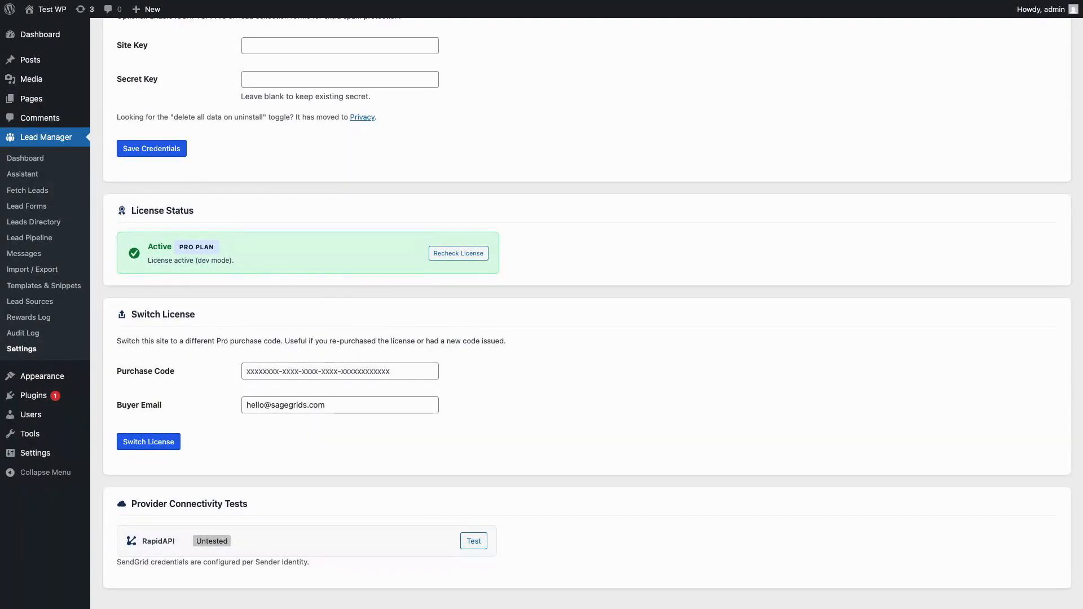
pyautogui.scroll(-1, 587, 314)
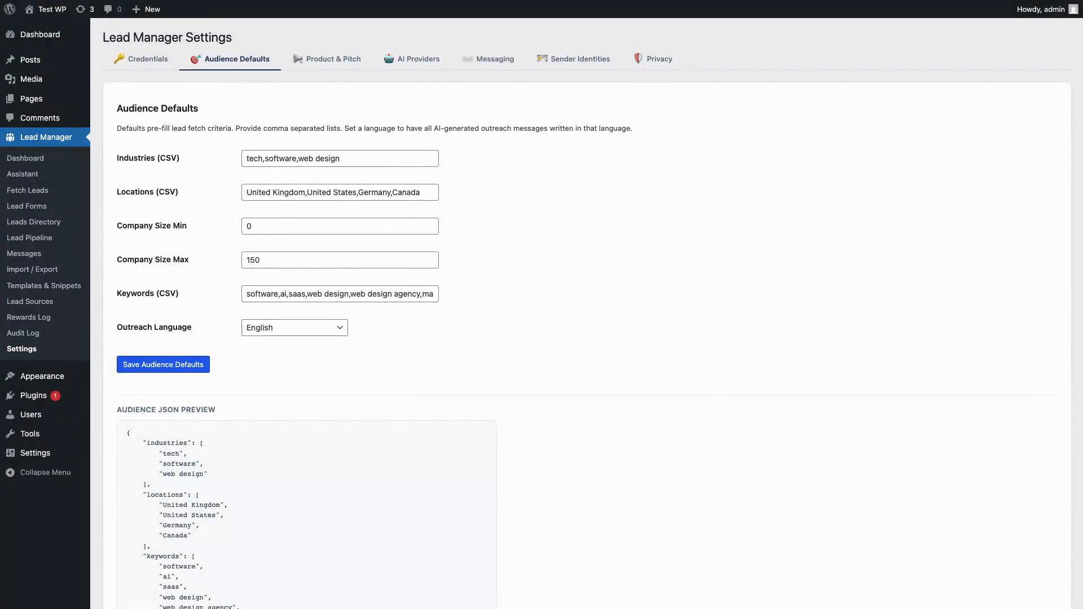
# - Review the Audience Defaults, Product & Pitch, Messaging and Sender Identities sections of the Lead Manager settings
pyautogui.scroll(-3, 587, 310)
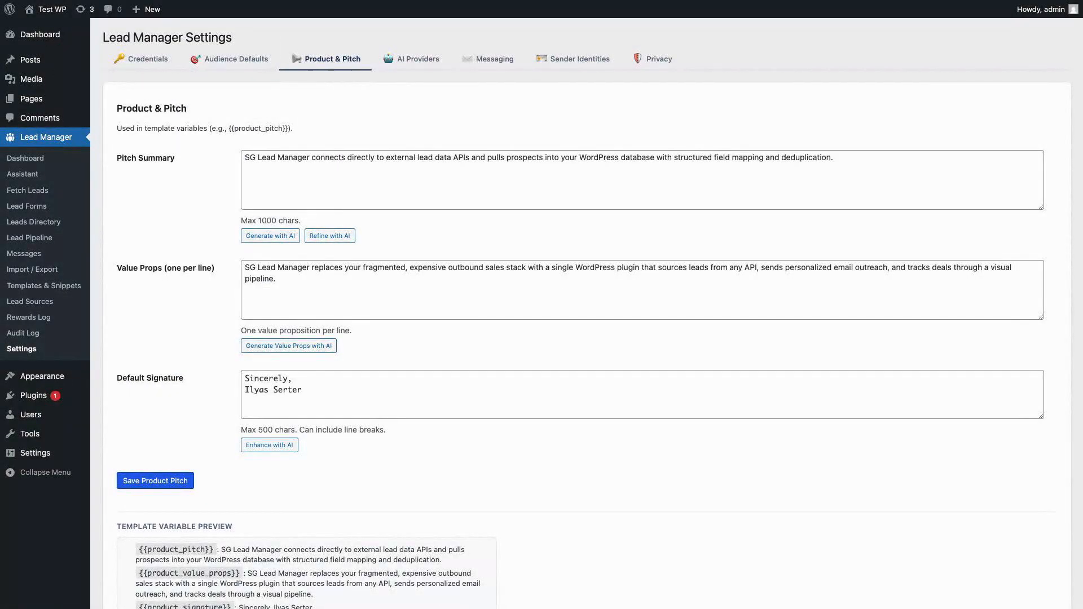
pyautogui.scroll(-1, 588, 312)
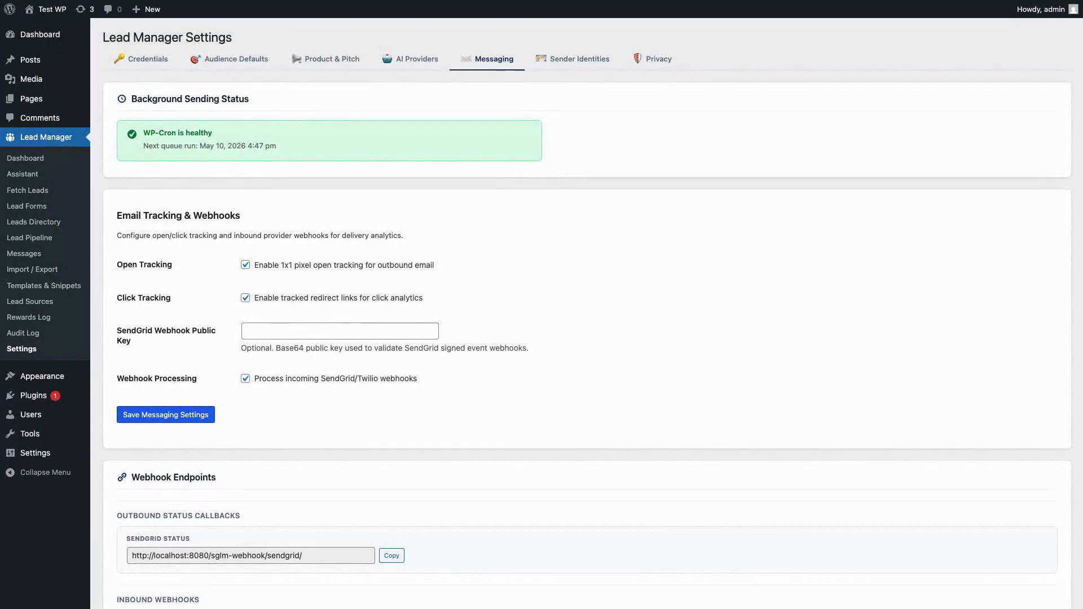
pyautogui.scroll(-2, 587, 313)
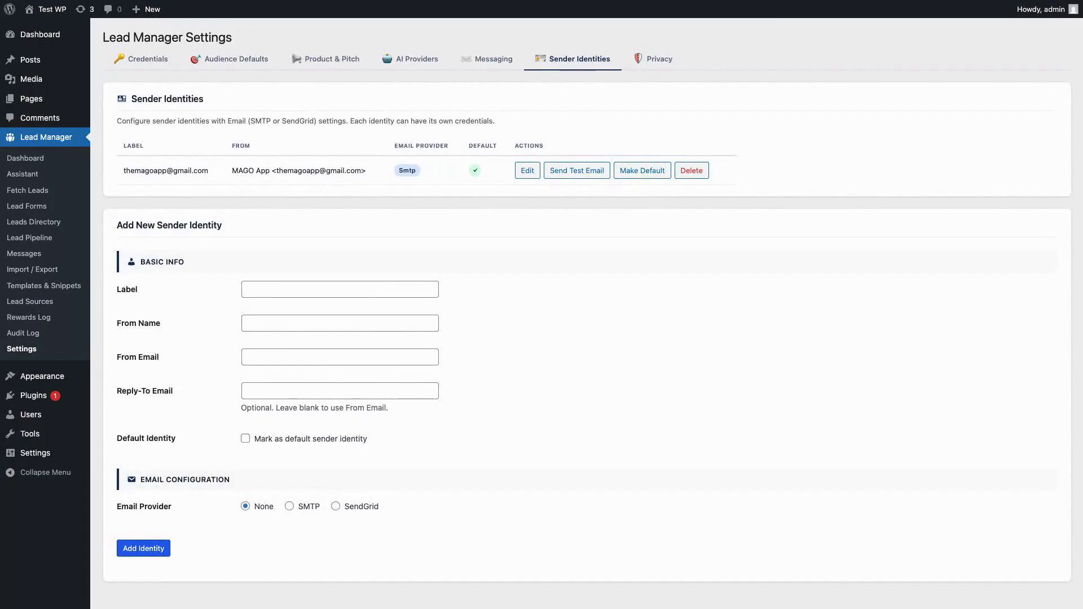
pyautogui.scroll(-1, 587, 316)
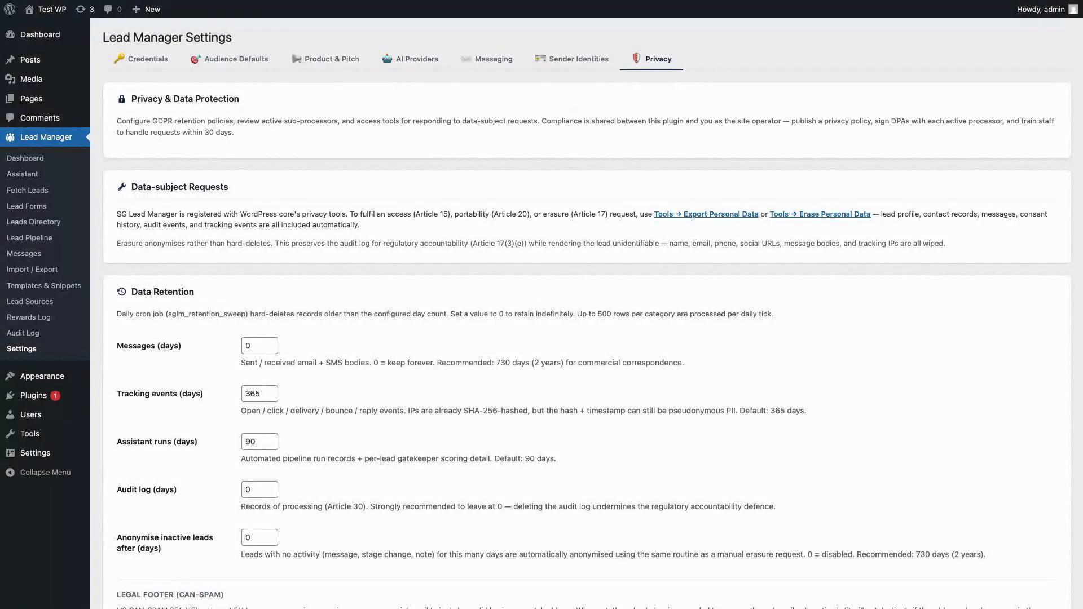
# - Examine the Privacy settings, from data retention and legal footer through uninstall behaviour, active sub-processors and encryption of stored secrets
pyautogui.scroll(-3, 587, 316)
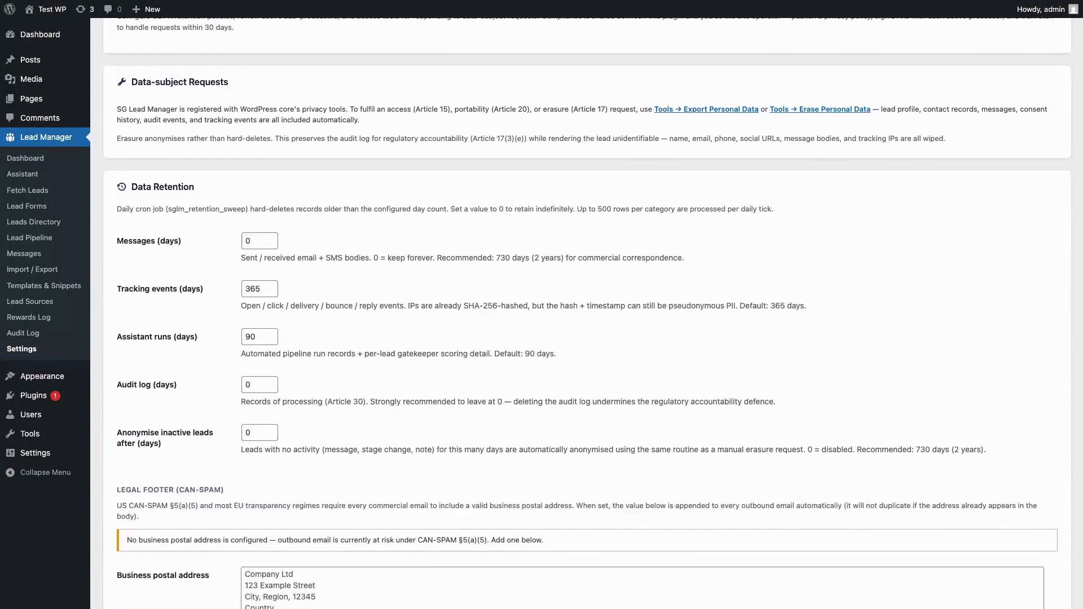
pyautogui.scroll(-1, 587, 316)
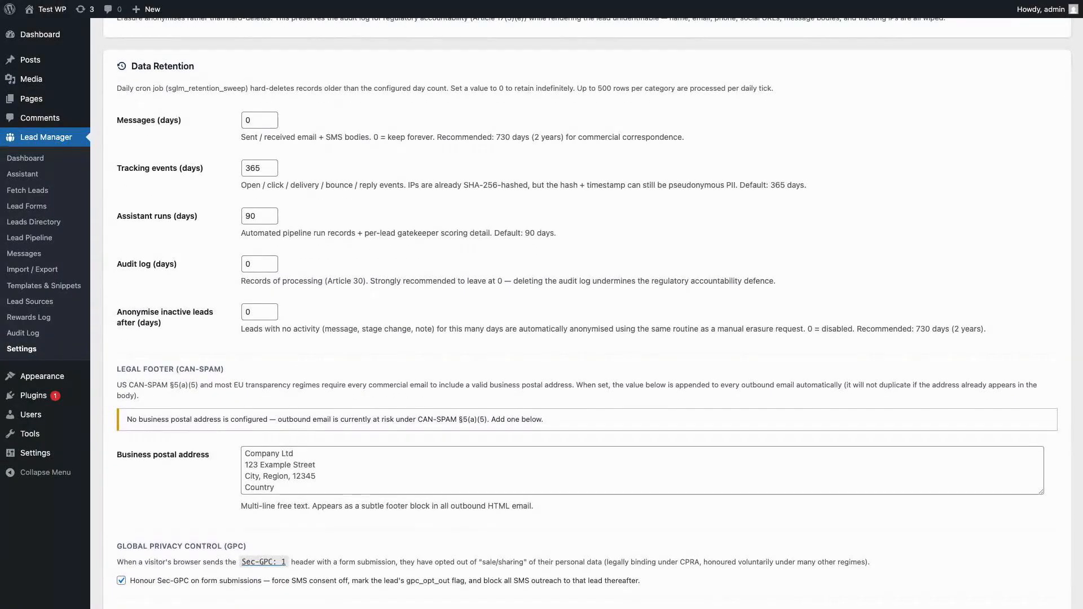
pyautogui.scroll(-7, 587, 316)
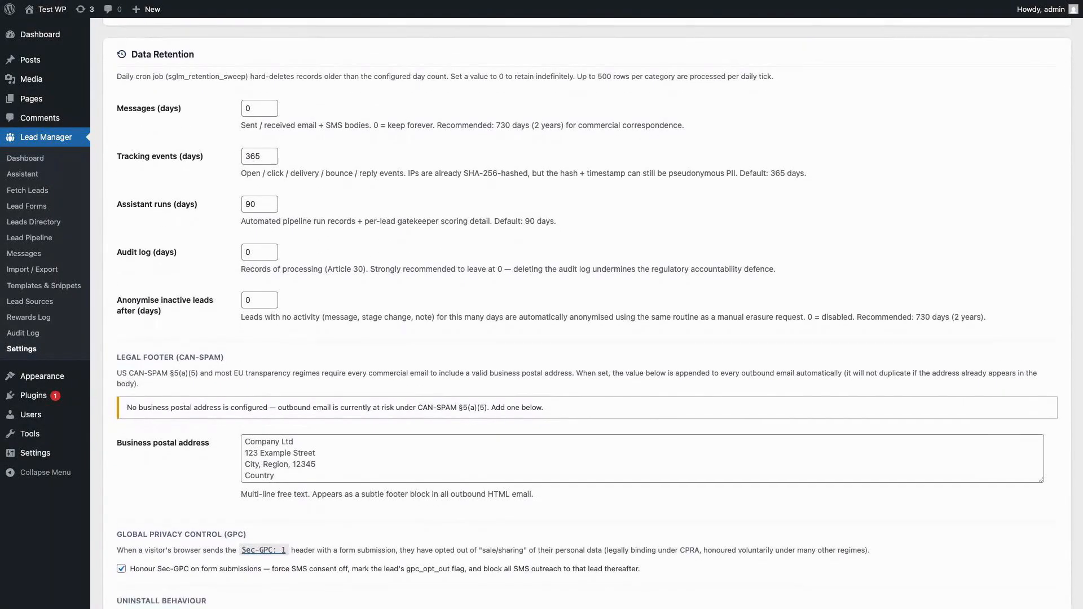
pyautogui.scroll(-3, 587, 316)
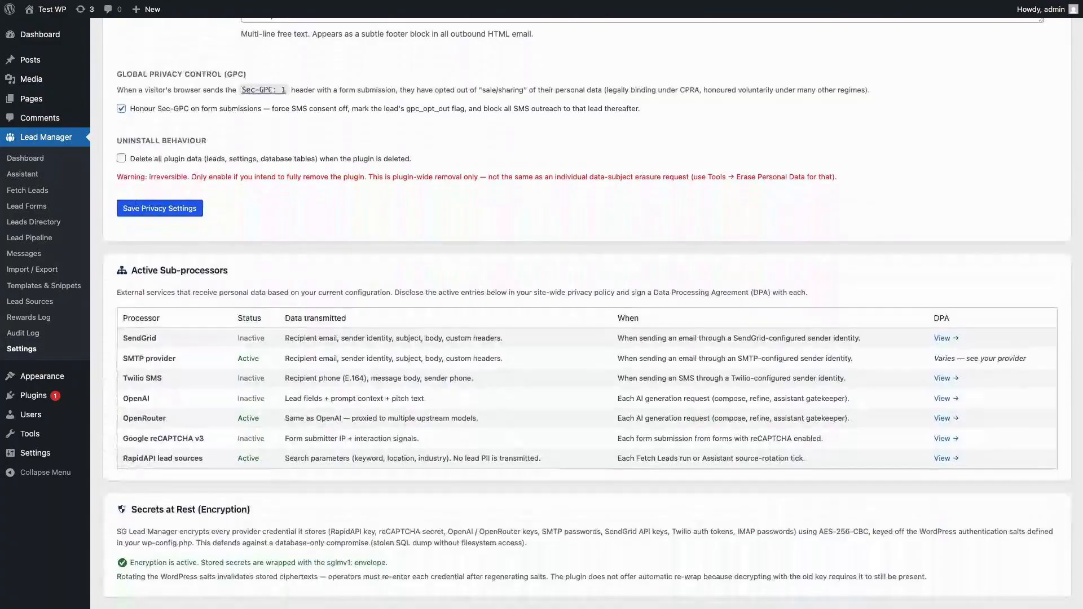